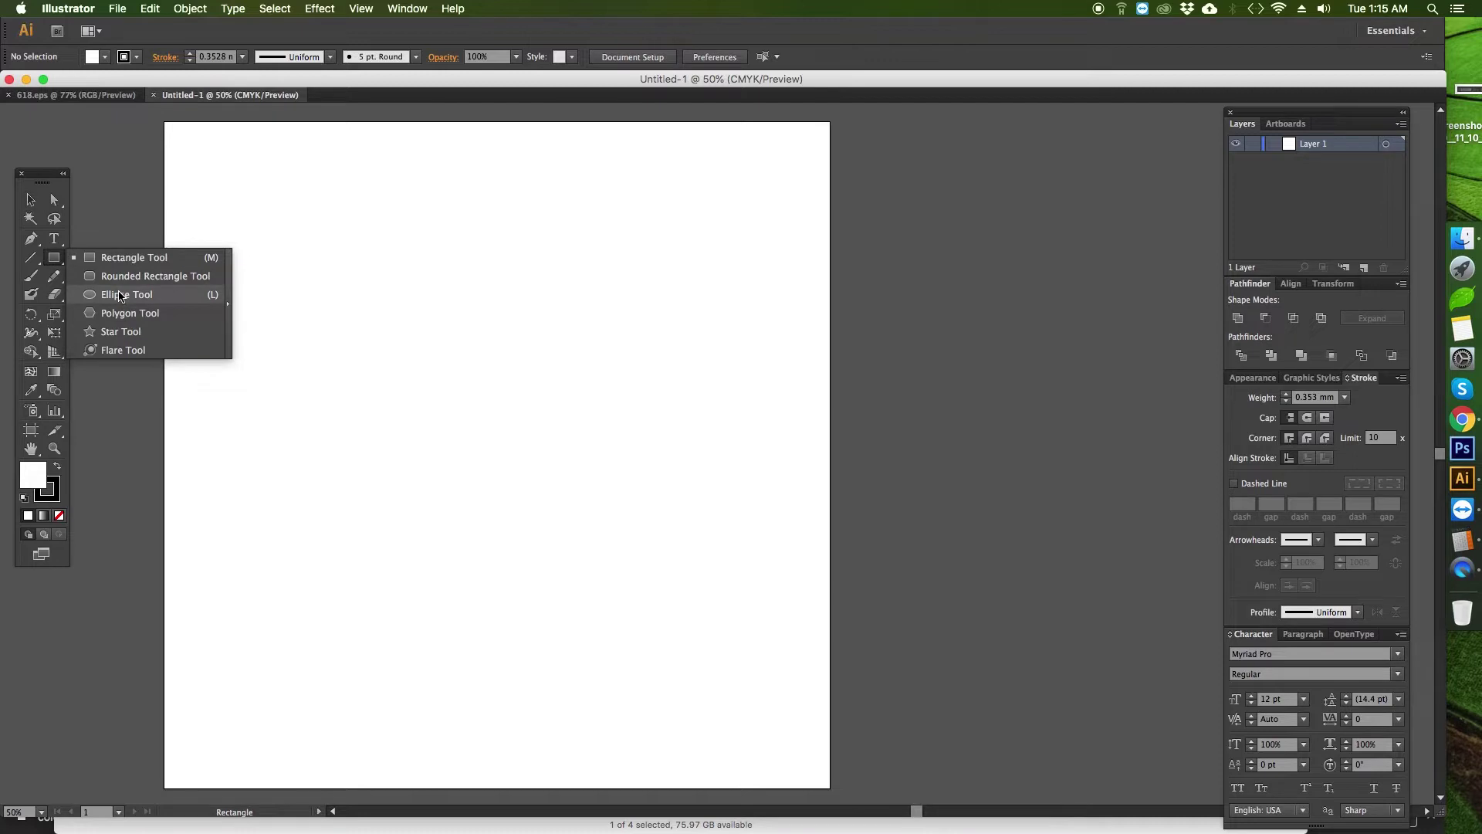
Step: Draw a 24 in by 24 in circle and center it horizontally and vertically on the artboard
left_click(304, 282)
type("24")
key("Tab")
key("Return")
key("v")
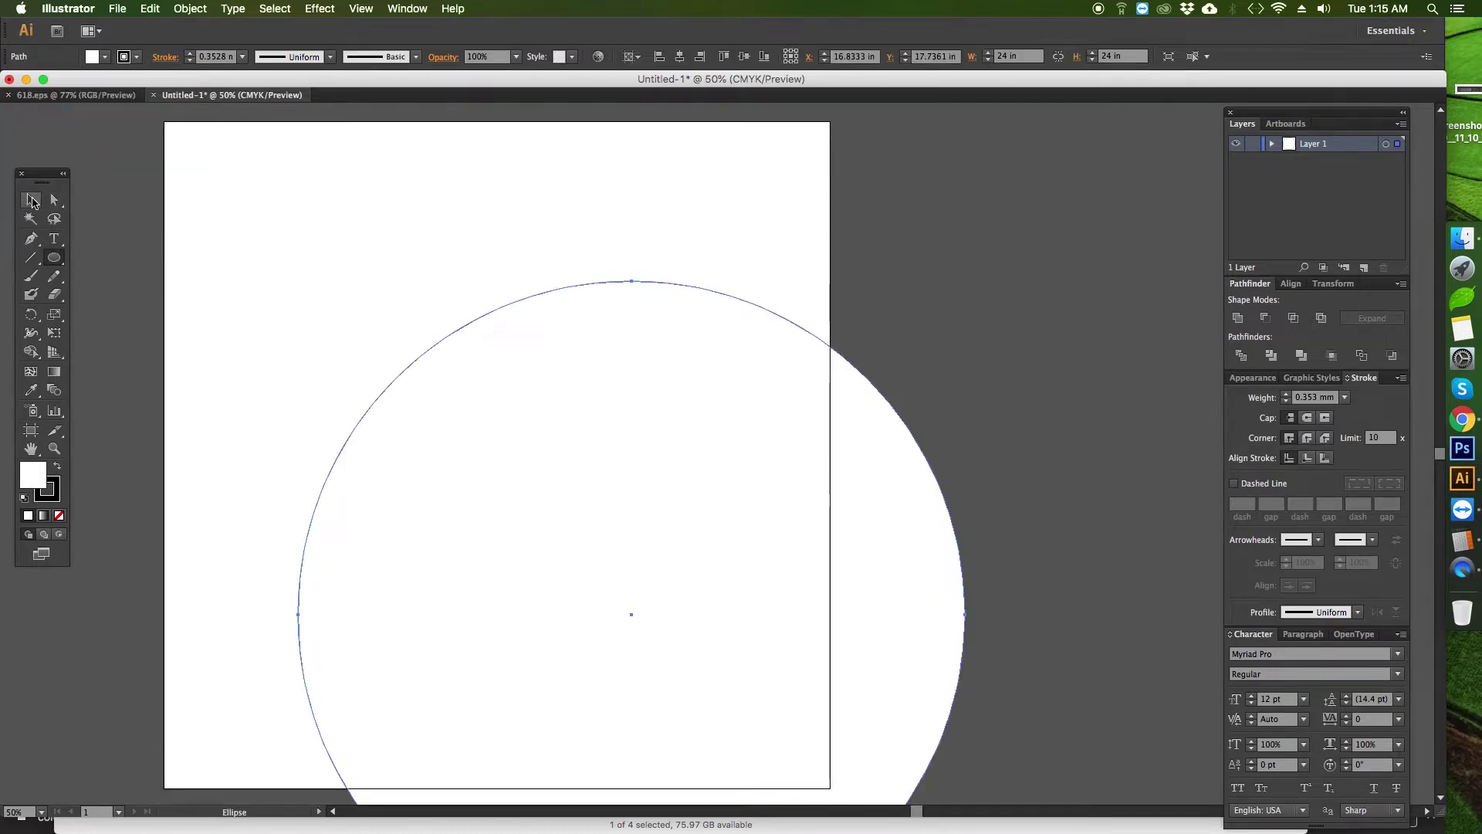
left_click(680, 57)
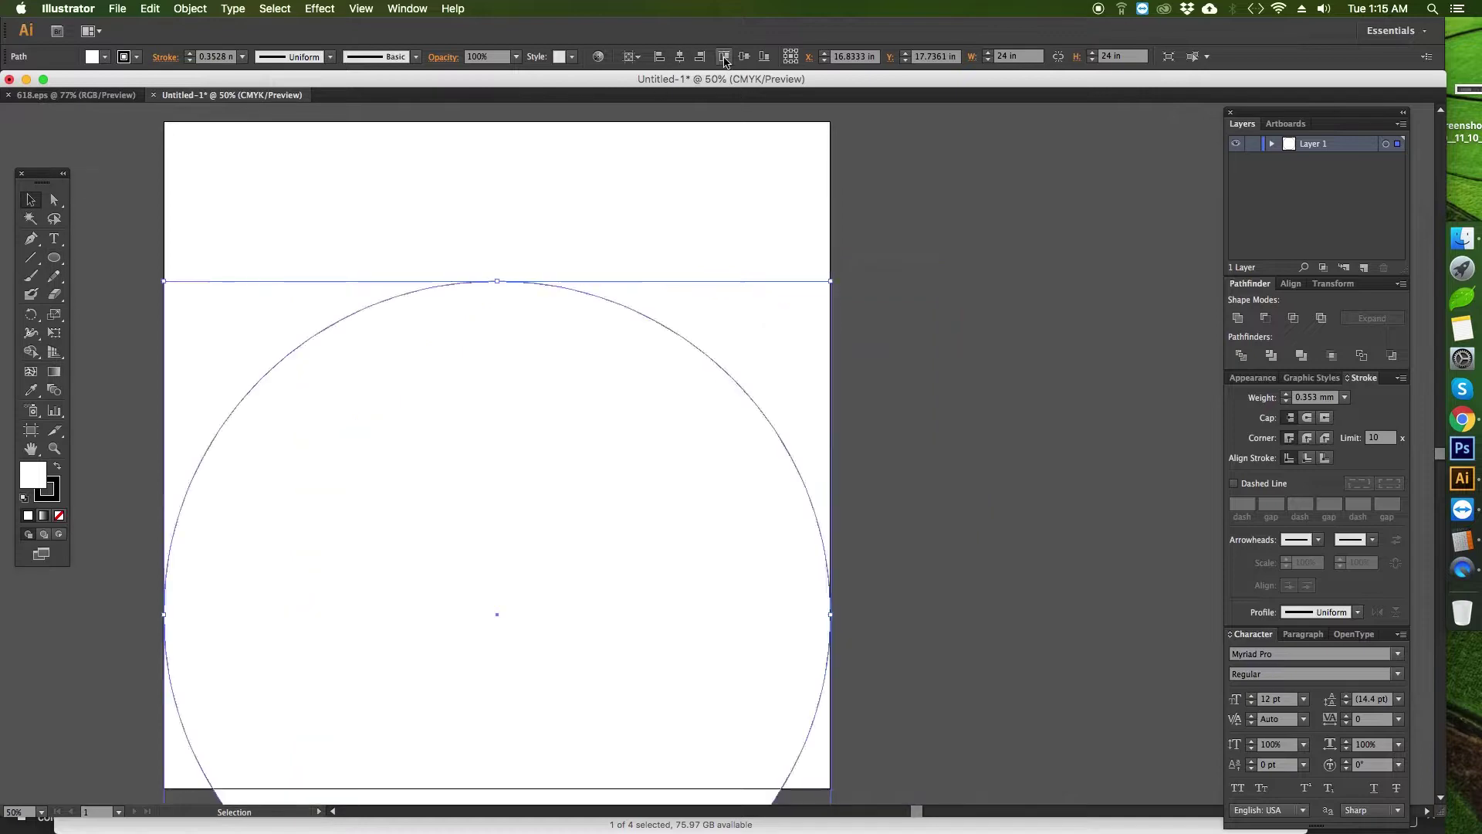
left_click(743, 57)
Step: Lock Layer 1 and paste the mandala artwork onto a new layer, centered on the artboard
left_click(1364, 267)
left_click(1252, 161)
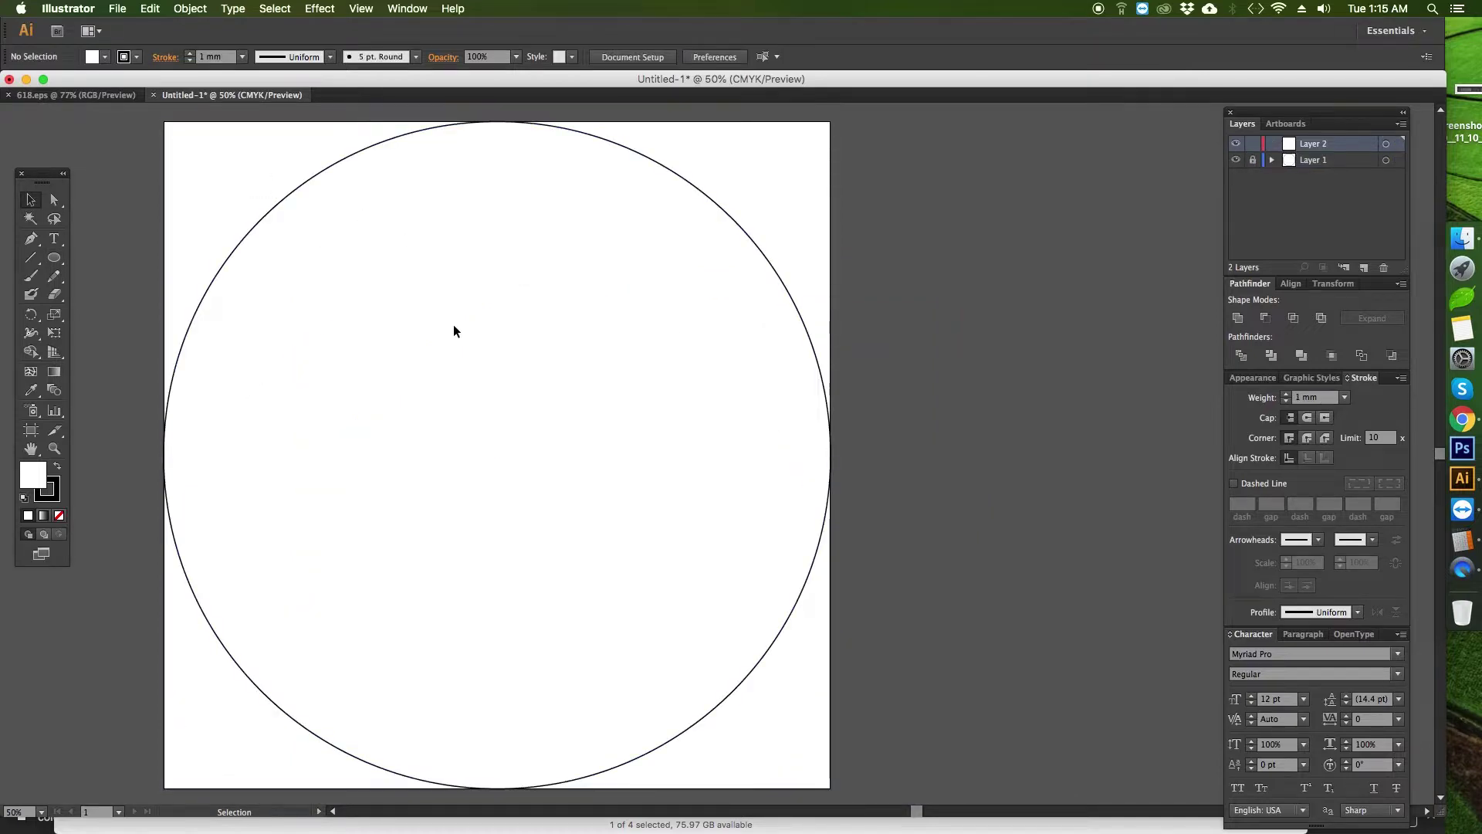
key("super+v")
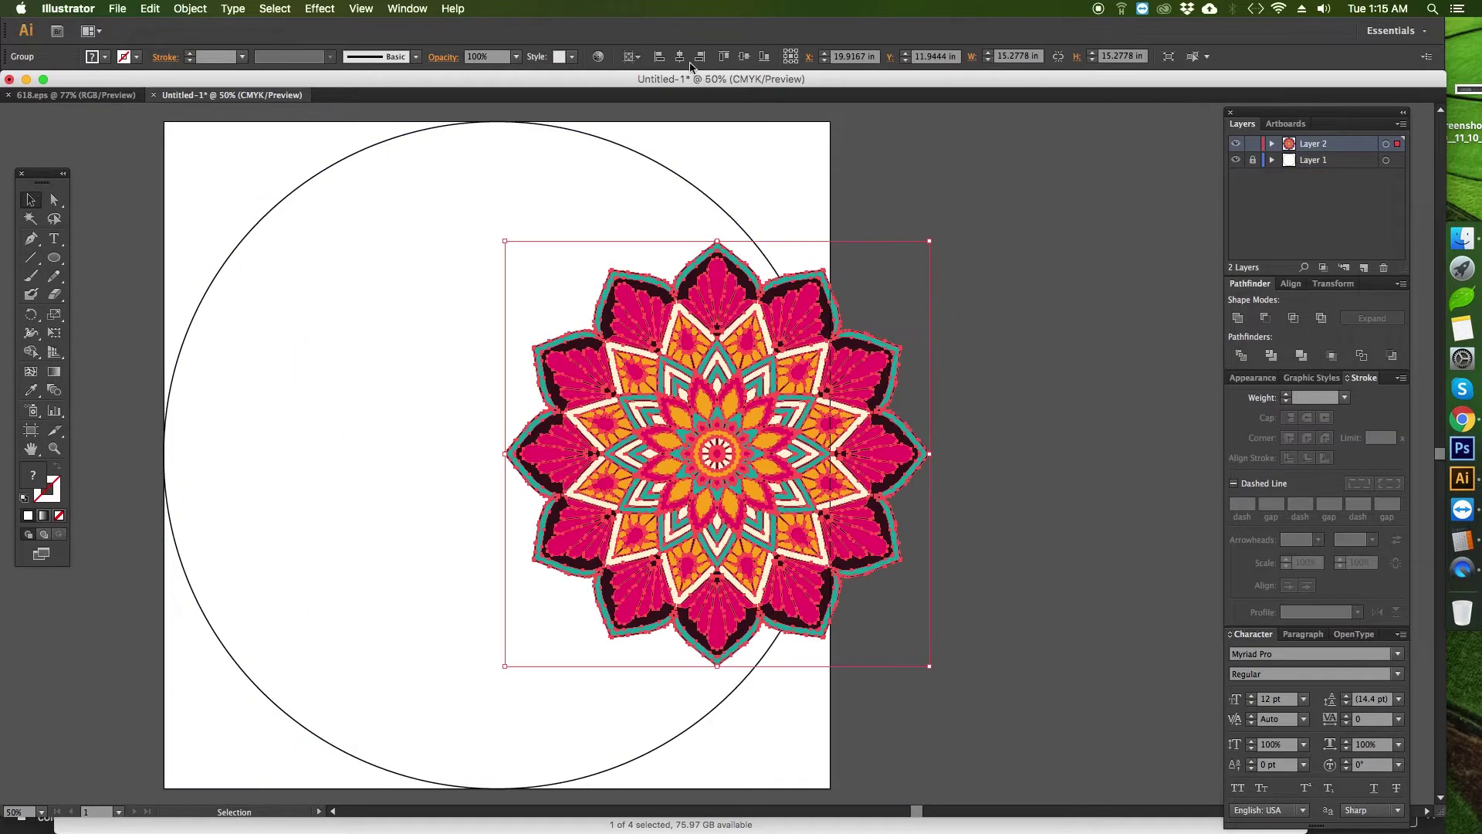
left_click(679, 57)
left_click(896, 320)
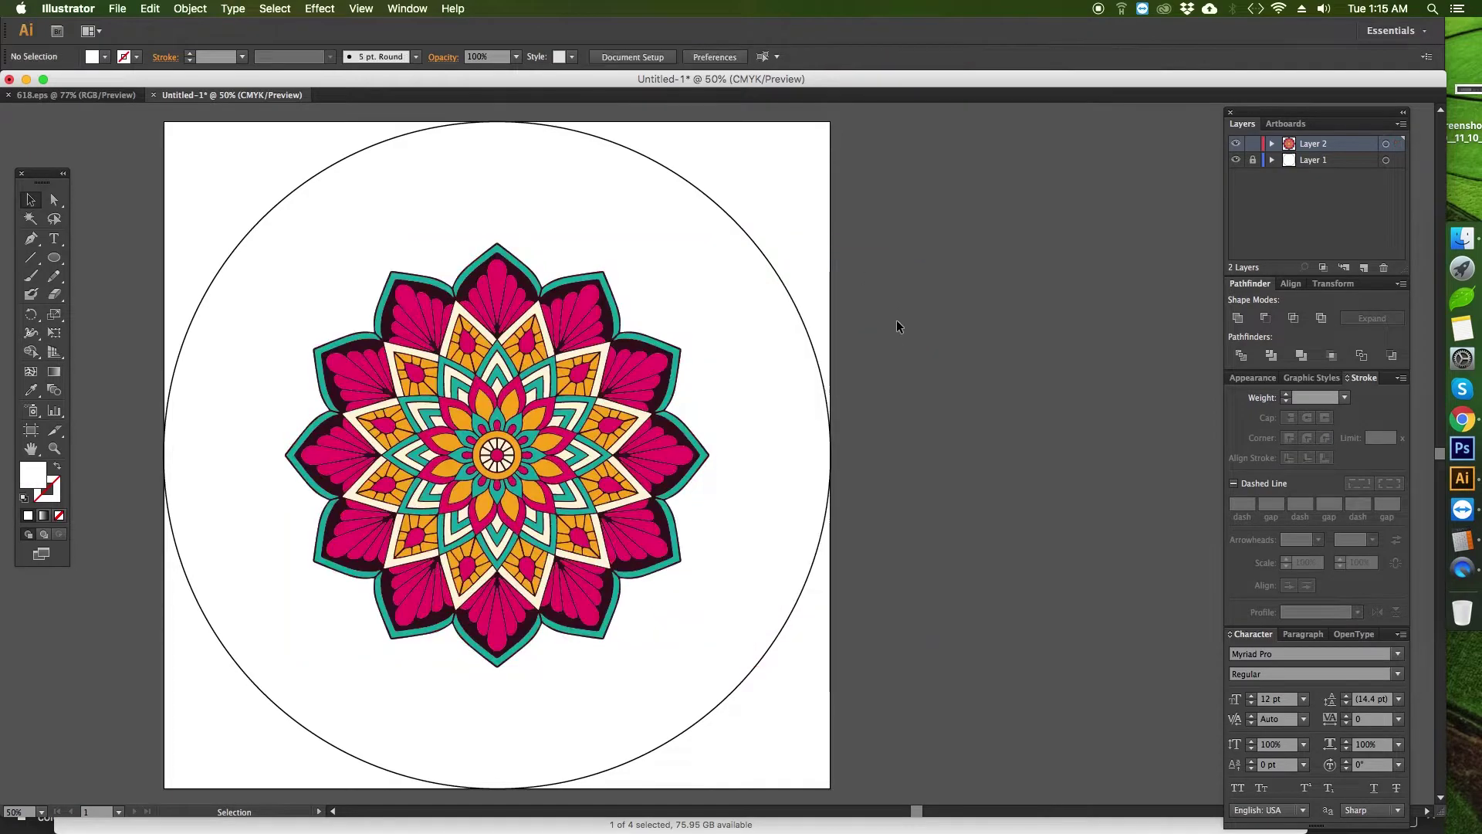
Step: Enlarge the mandala to 23.5 in wide so it fits inside the outline circle
left_click(508, 417)
left_click_drag(713, 244, 1015, 133)
left_click(1027, 60)
type("23.5")
key("Return")
left_click(832, 362)
left_click_drag(831, 365, 867, 360)
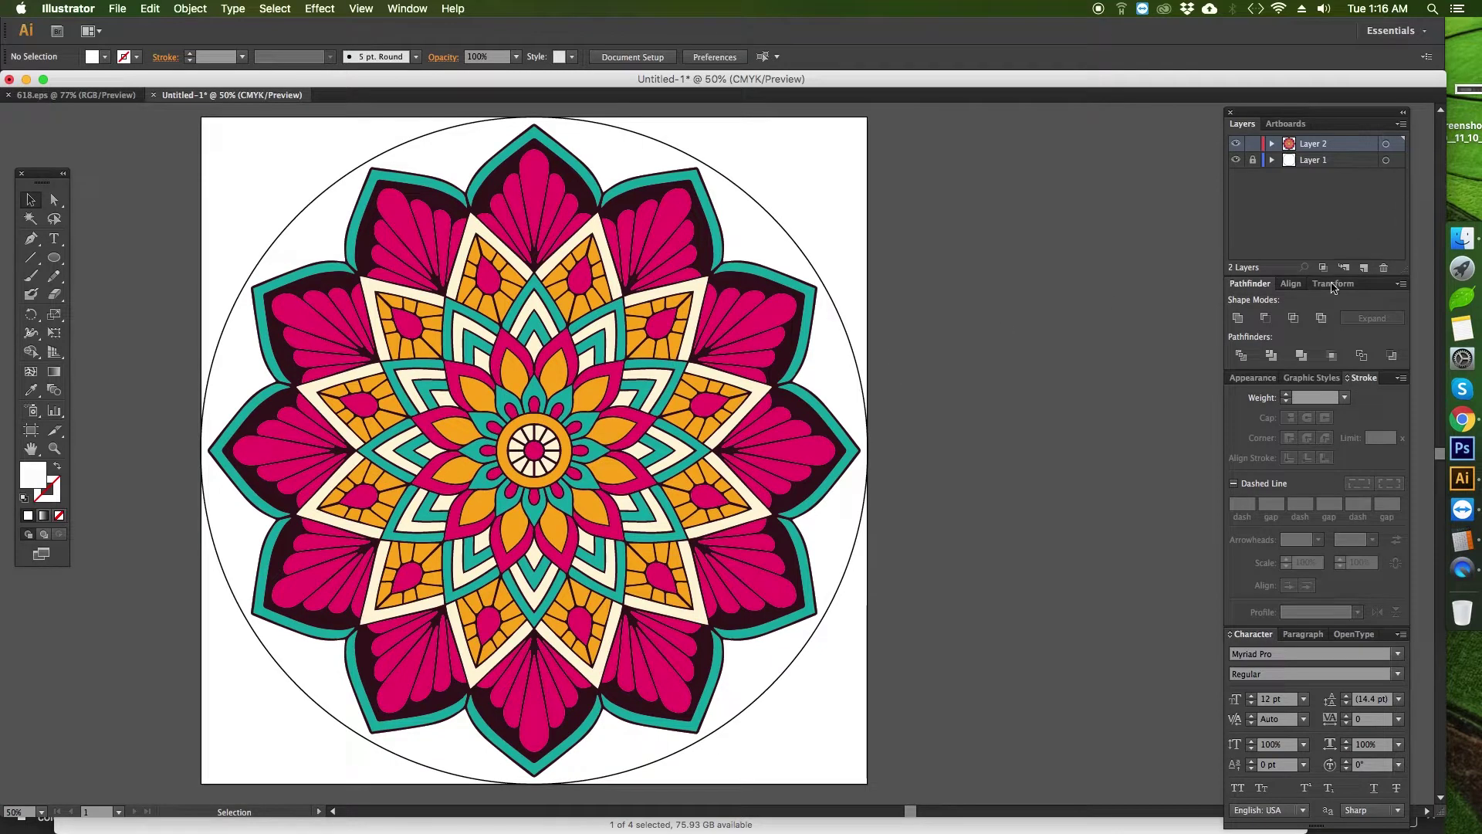
Step: Lock Layer 2 and draw a 12 mm by 12 mm circle on a new layer, beside the artboard
left_click(1363, 267)
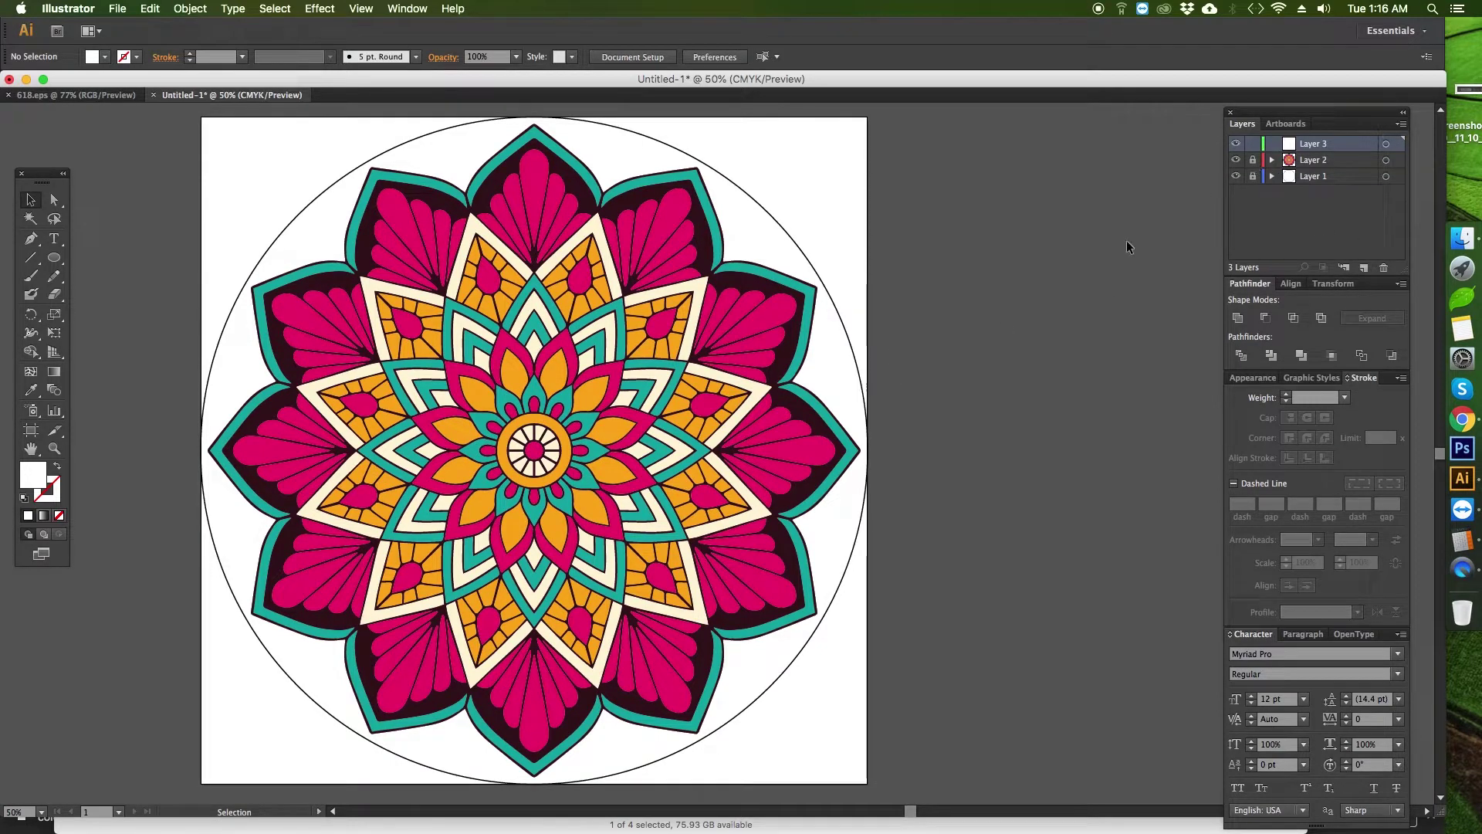
left_click_drag(54, 257, 139, 288)
left_click(360, 303)
type("12mm")
key("Tab")
type("1")
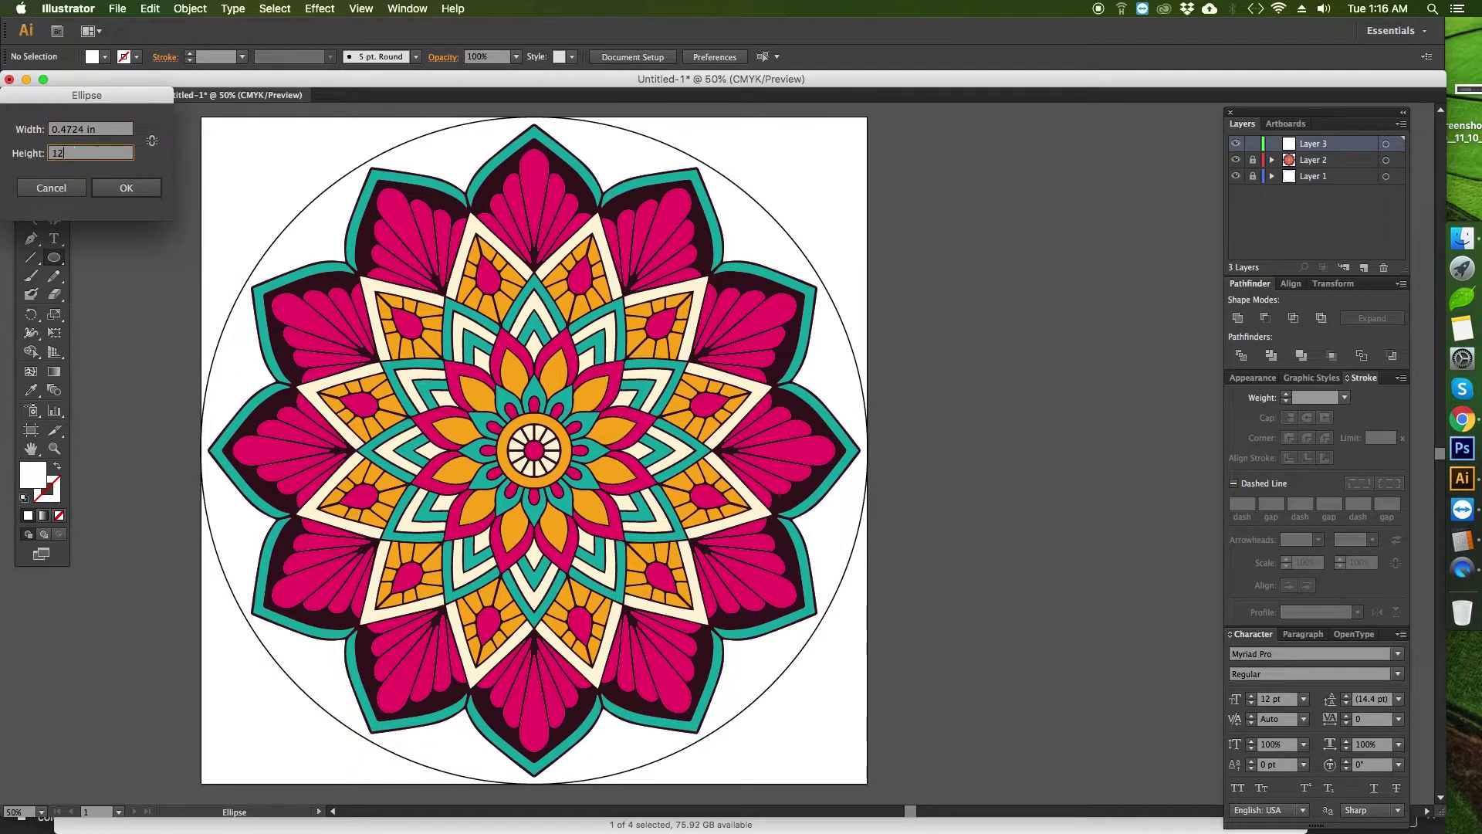
type("2mm")
key("Tab")
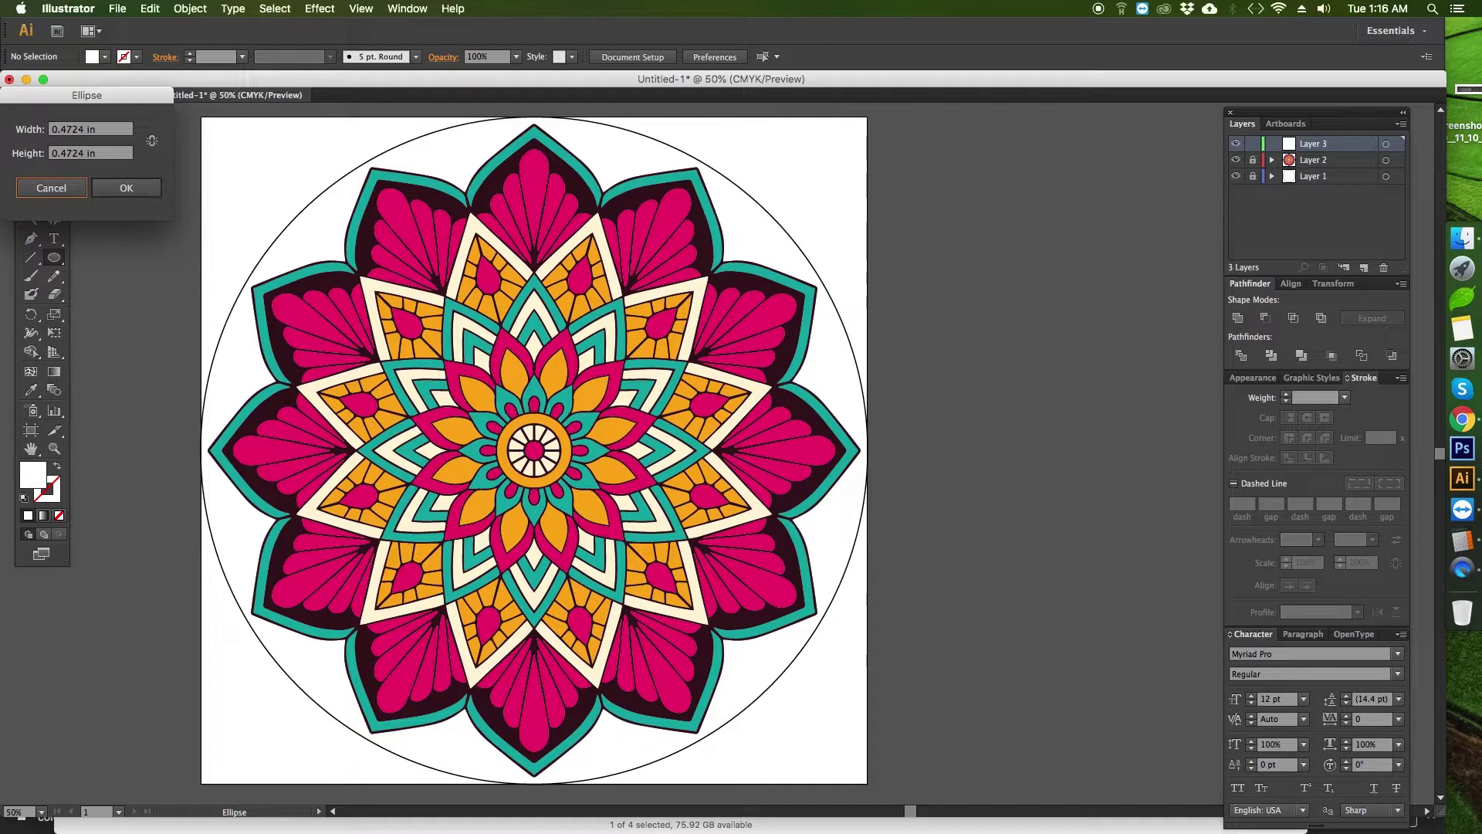
key("Return")
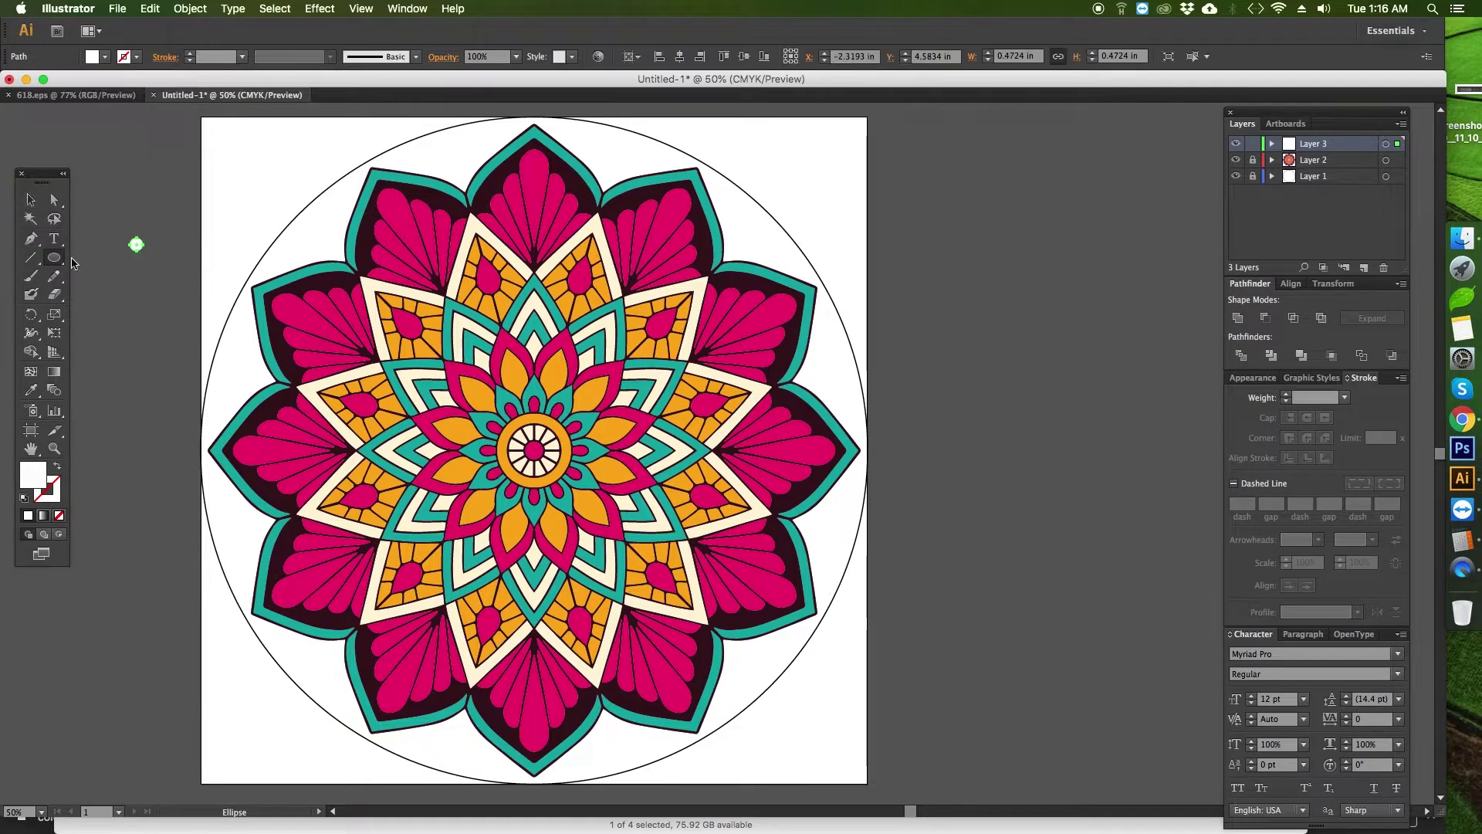
left_click(104, 283)
key("Escape")
key("v")
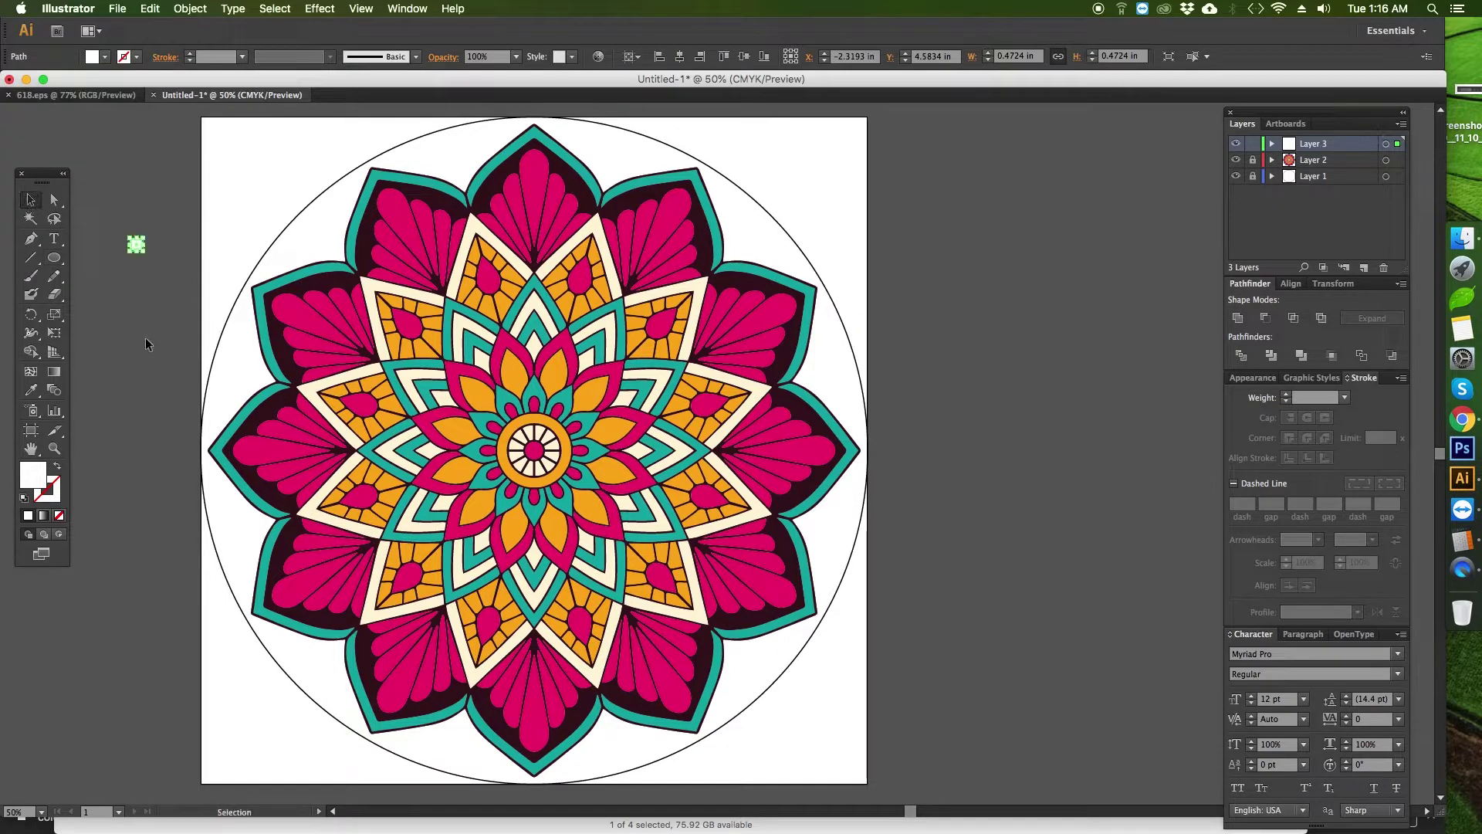
Step: Move the small circle just above the mandala's central ring and center it horizontally on the artboard
left_click(146, 337)
left_click_drag(535, 403, 534, 402)
left_click(679, 56)
left_click(896, 312)
Step: Change the small circle's fill color to dark blue
left_click(532, 403)
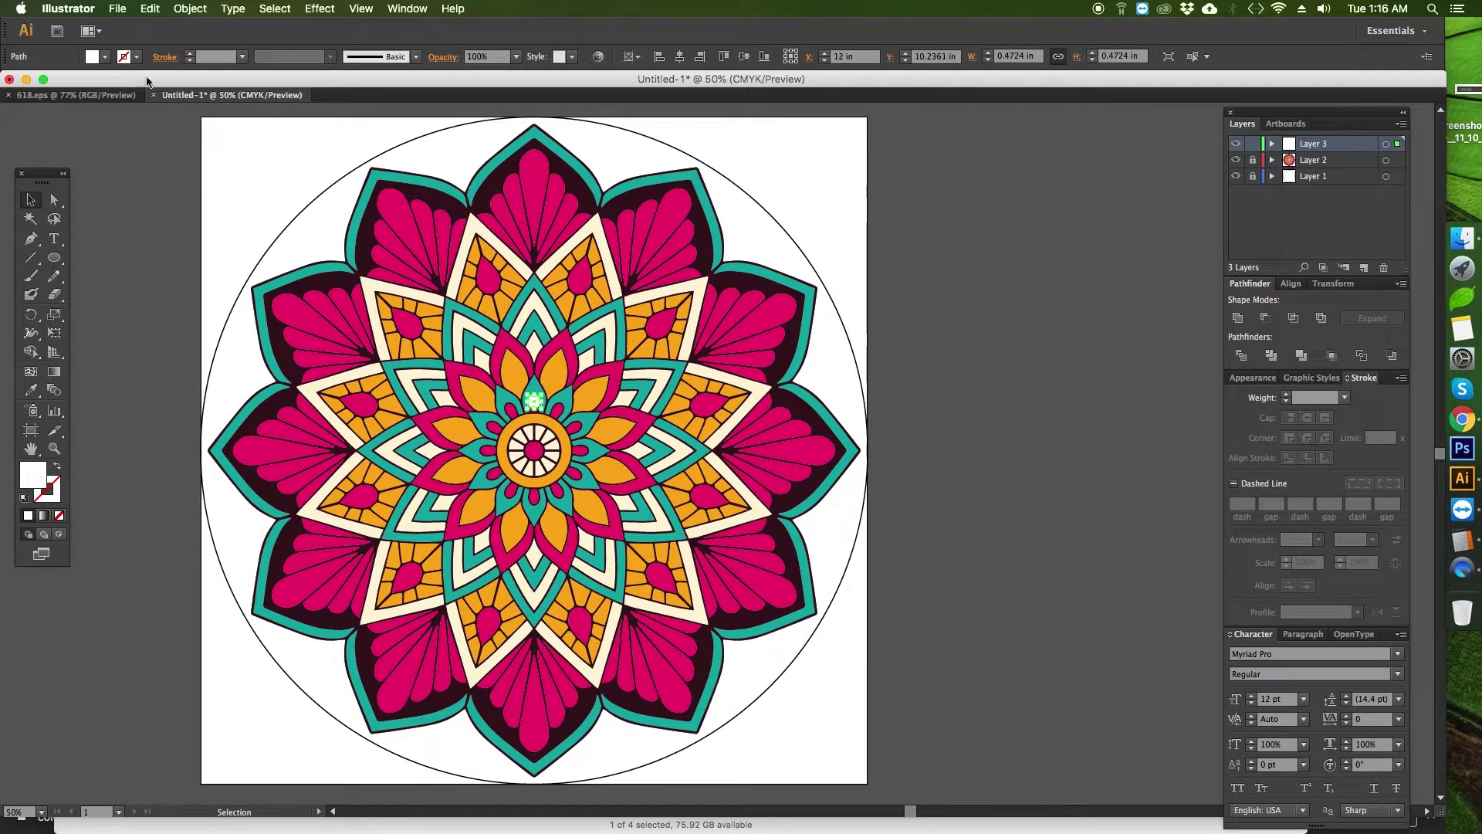
left_click(105, 57)
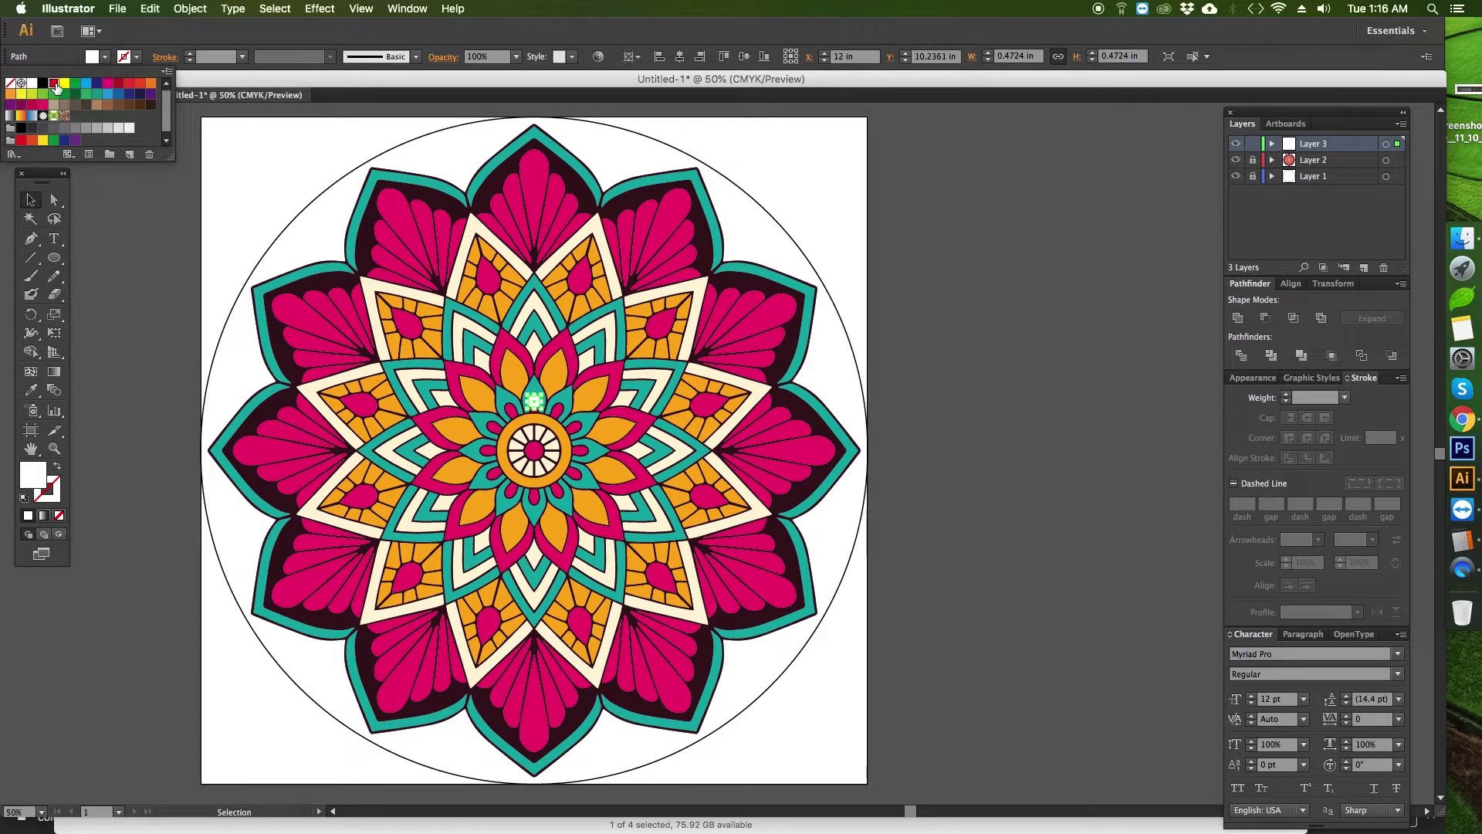
left_click(54, 84)
left_click(117, 248)
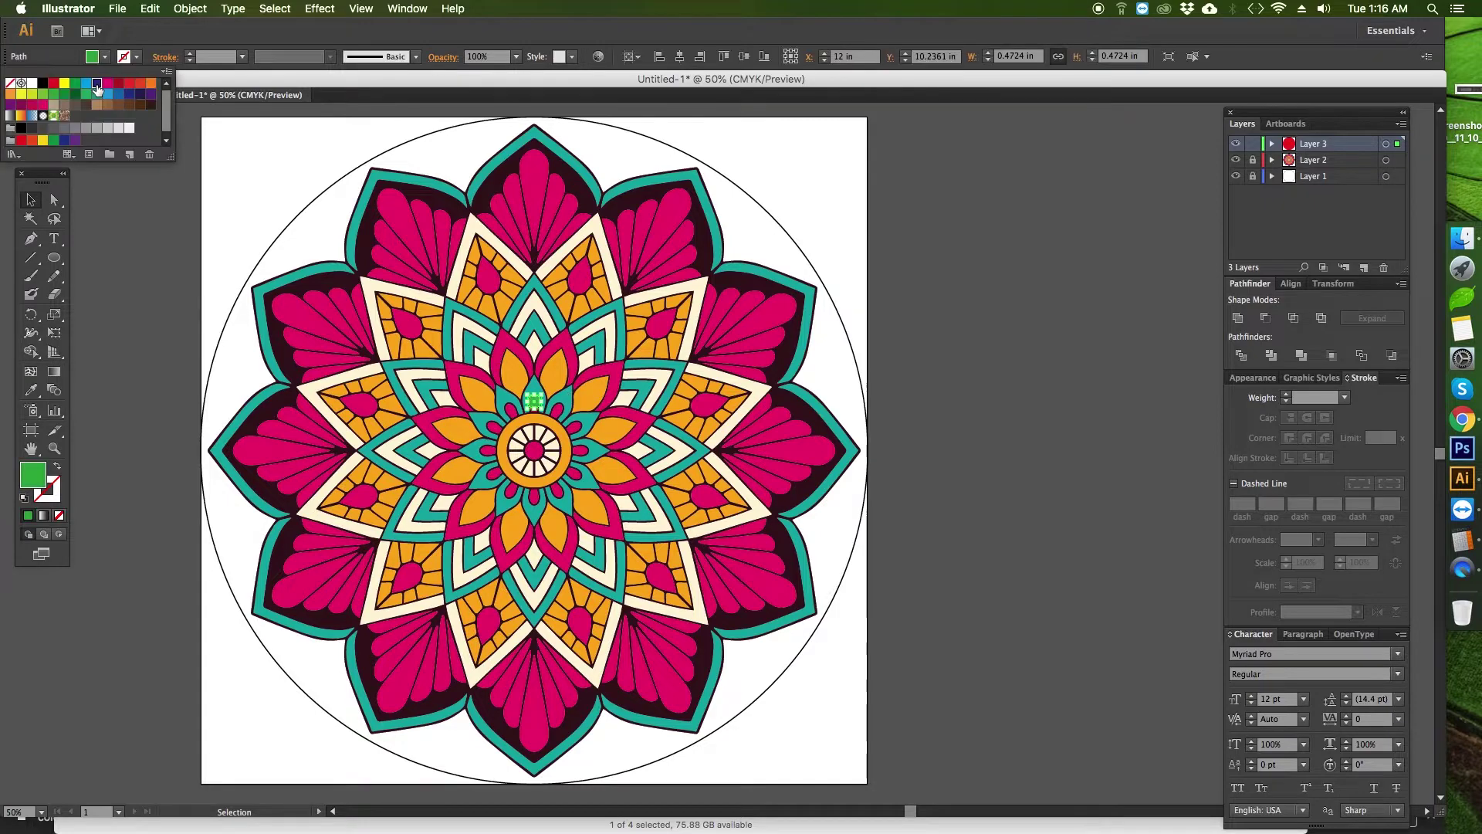
left_click(97, 90)
left_click(161, 281)
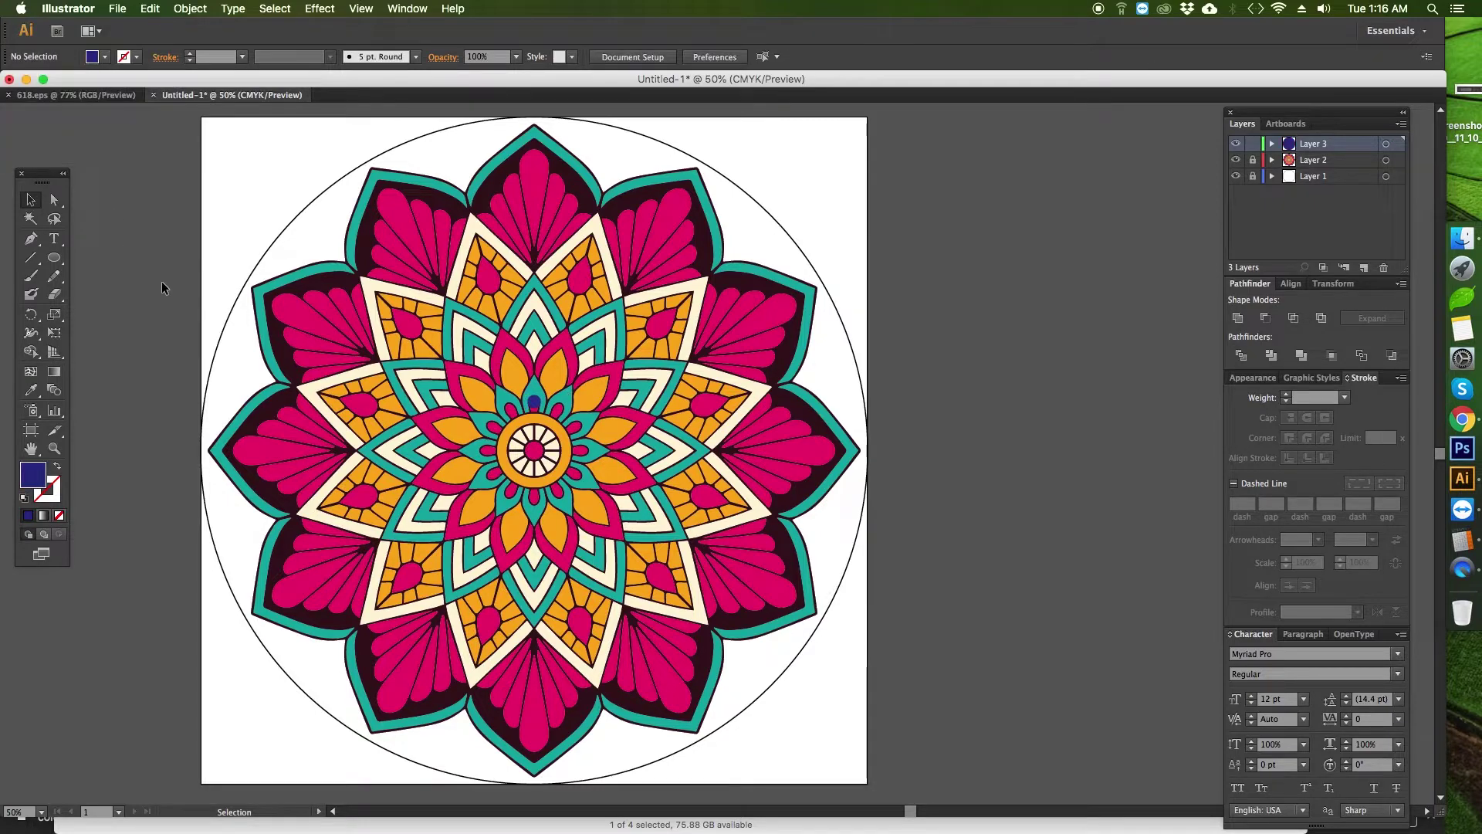
Step: Copy the blue circle repeatedly upward along the mandala's vertical axis into a column of eight and select them all
left_click(534, 402)
key("super+plus")
key("super+plus")
key("super+plus")
left_click_drag(502, 392, 964, 425)
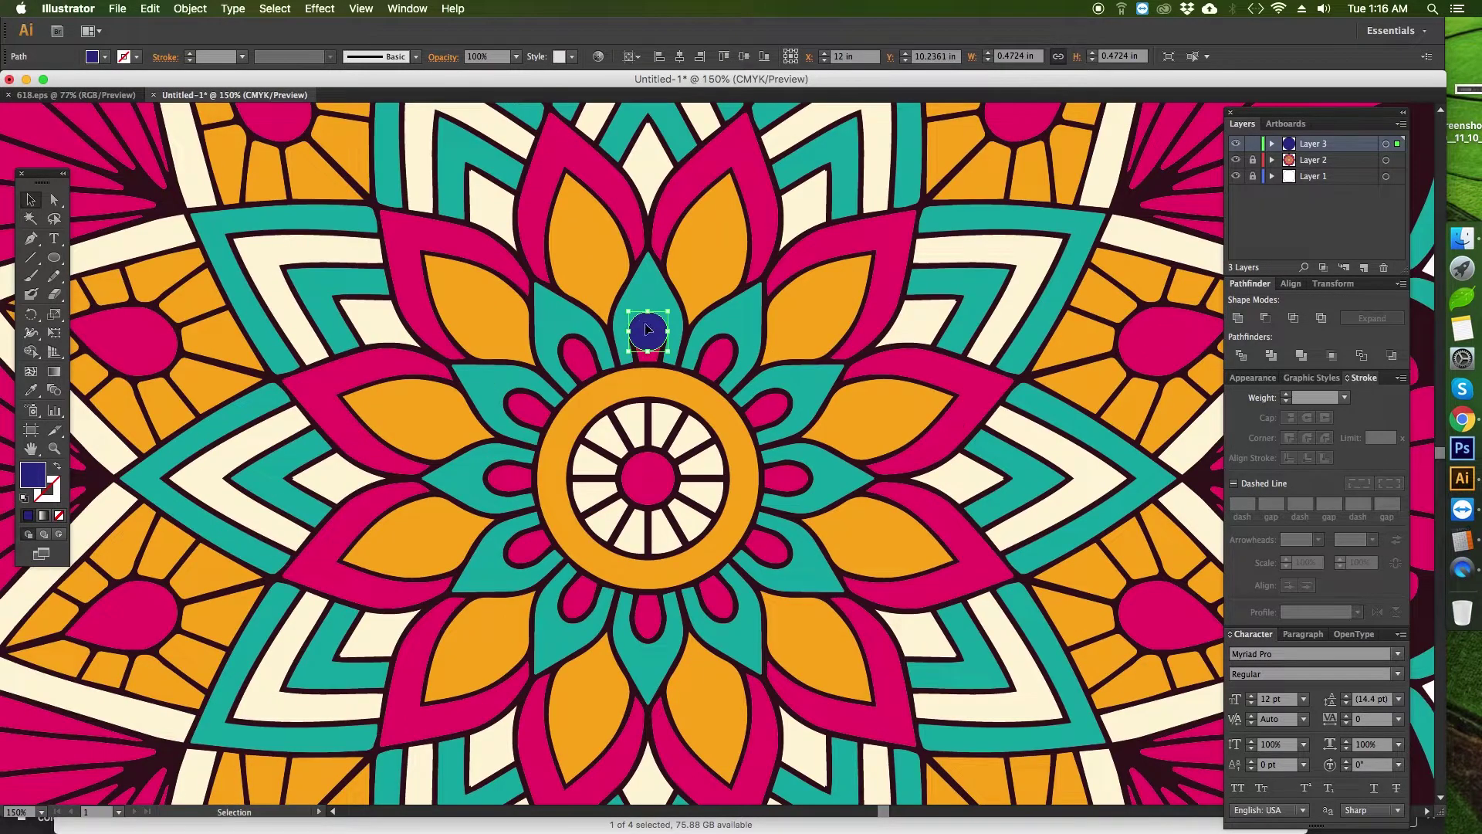
key("super+minus")
left_click_drag(607, 580, 607, 378)
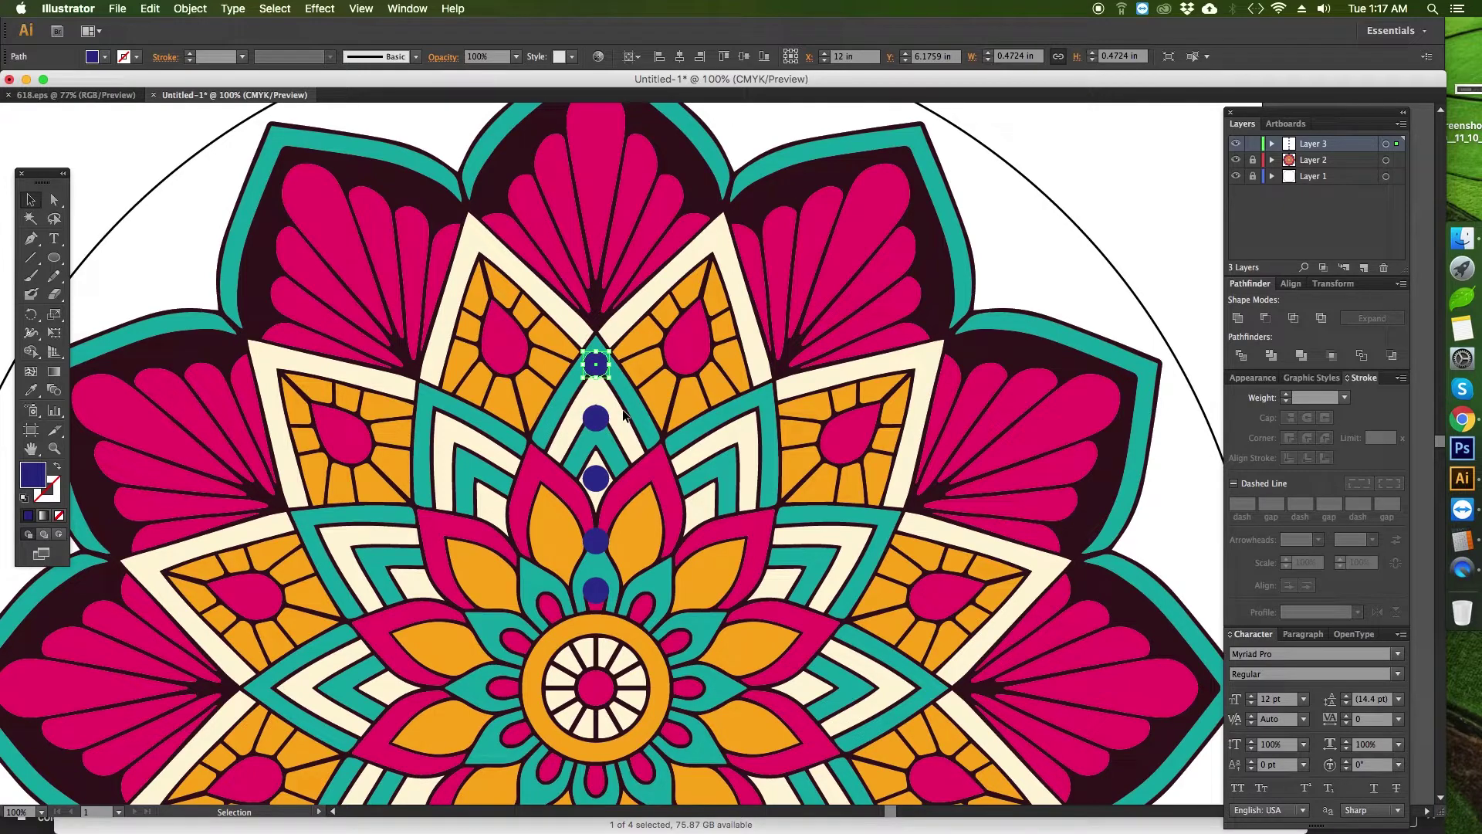
left_click_drag(599, 371, 559, 672)
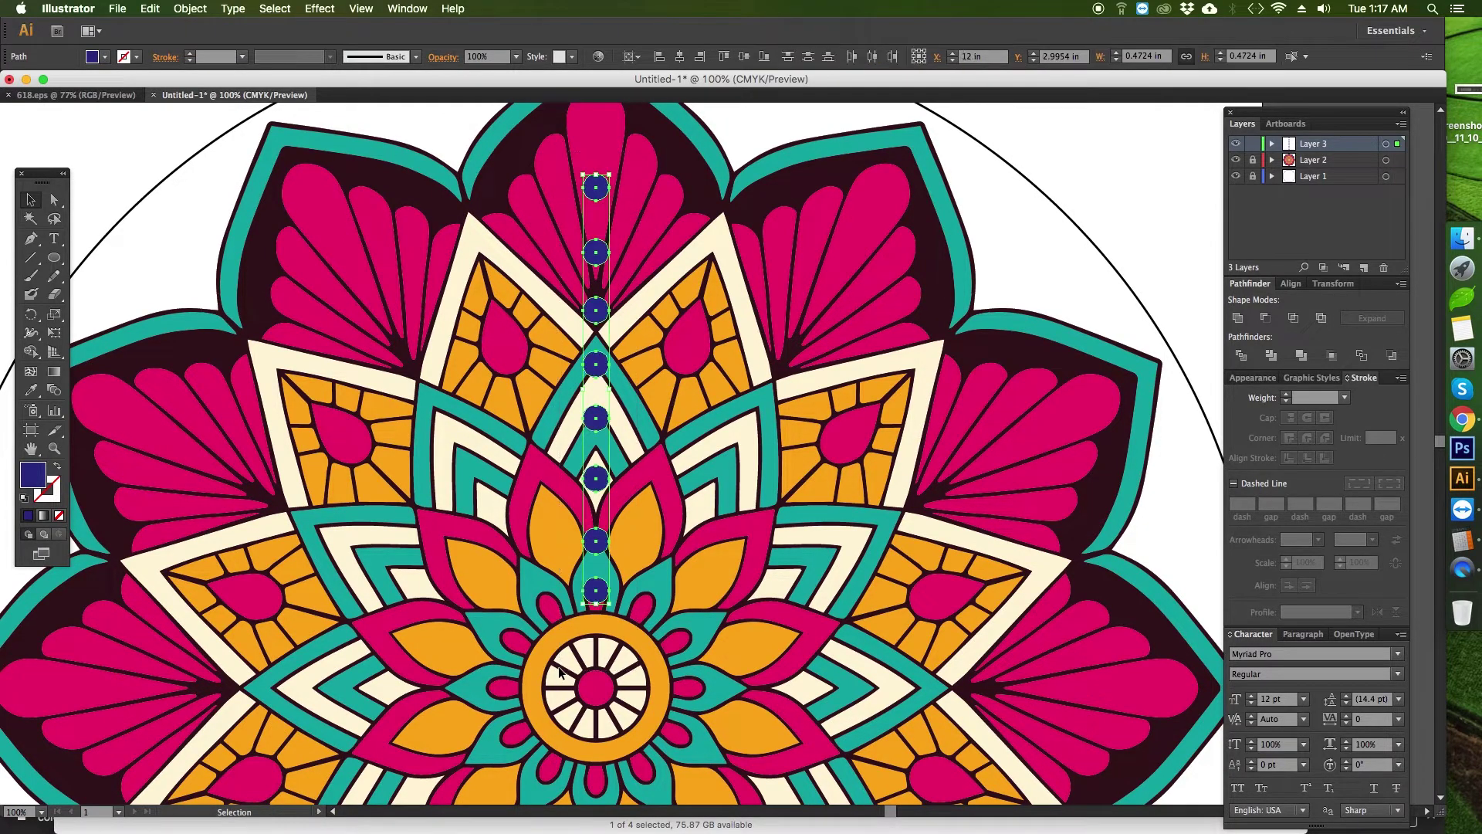
Step: Distribute the eight blue circles evenly in height between the outermost and innermost ones
left_click(637, 59)
left_click(652, 77)
left_click(809, 57)
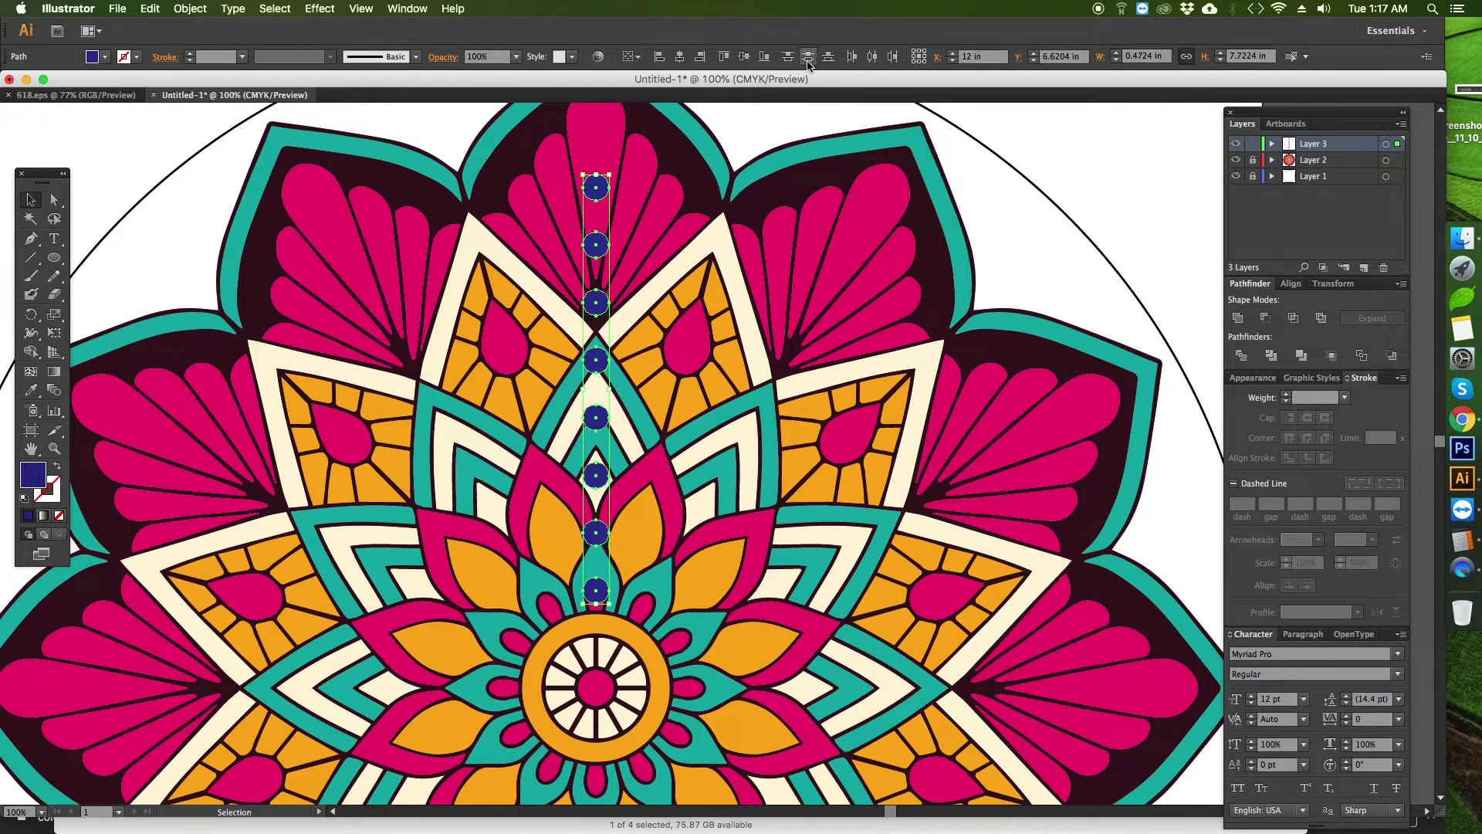
left_click(748, 237)
Step: Copy the column of eight blue circles straight down, placing it below the mandala's central ring opposite the upper column
left_click_drag(541, 168, 656, 537)
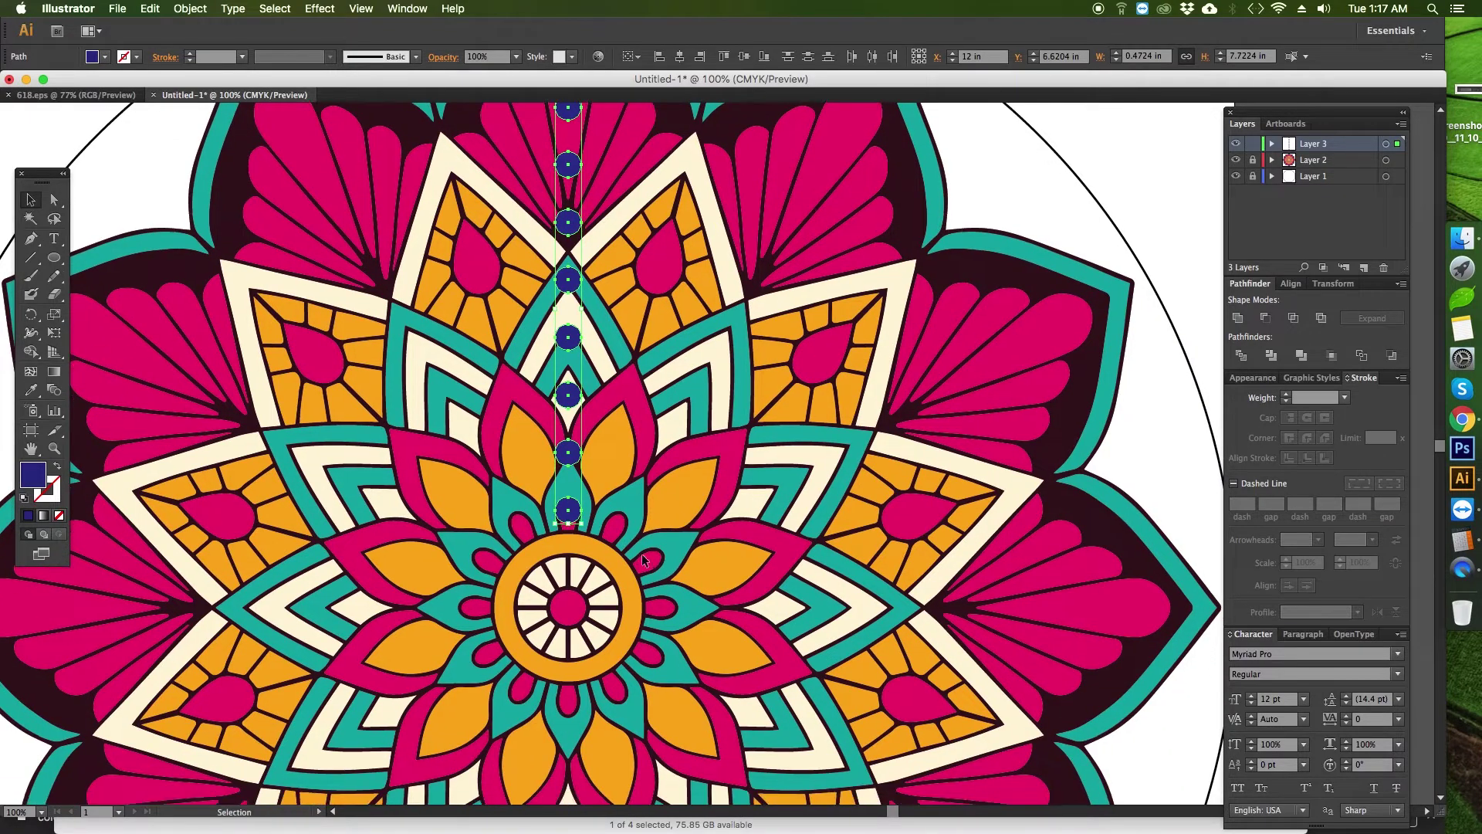
left_click_drag(651, 610, 655, 378)
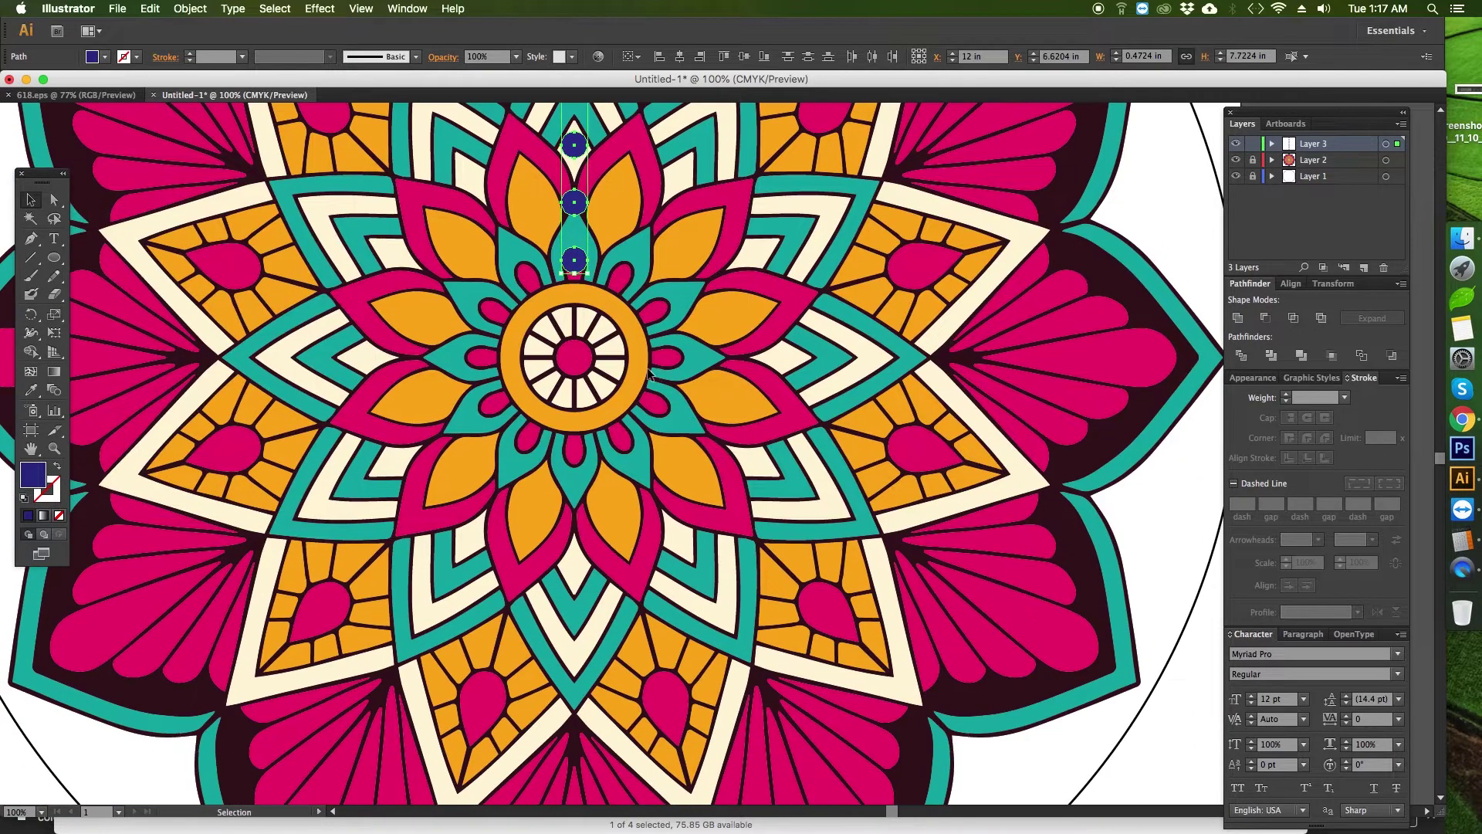
left_click_drag(578, 264, 578, 762)
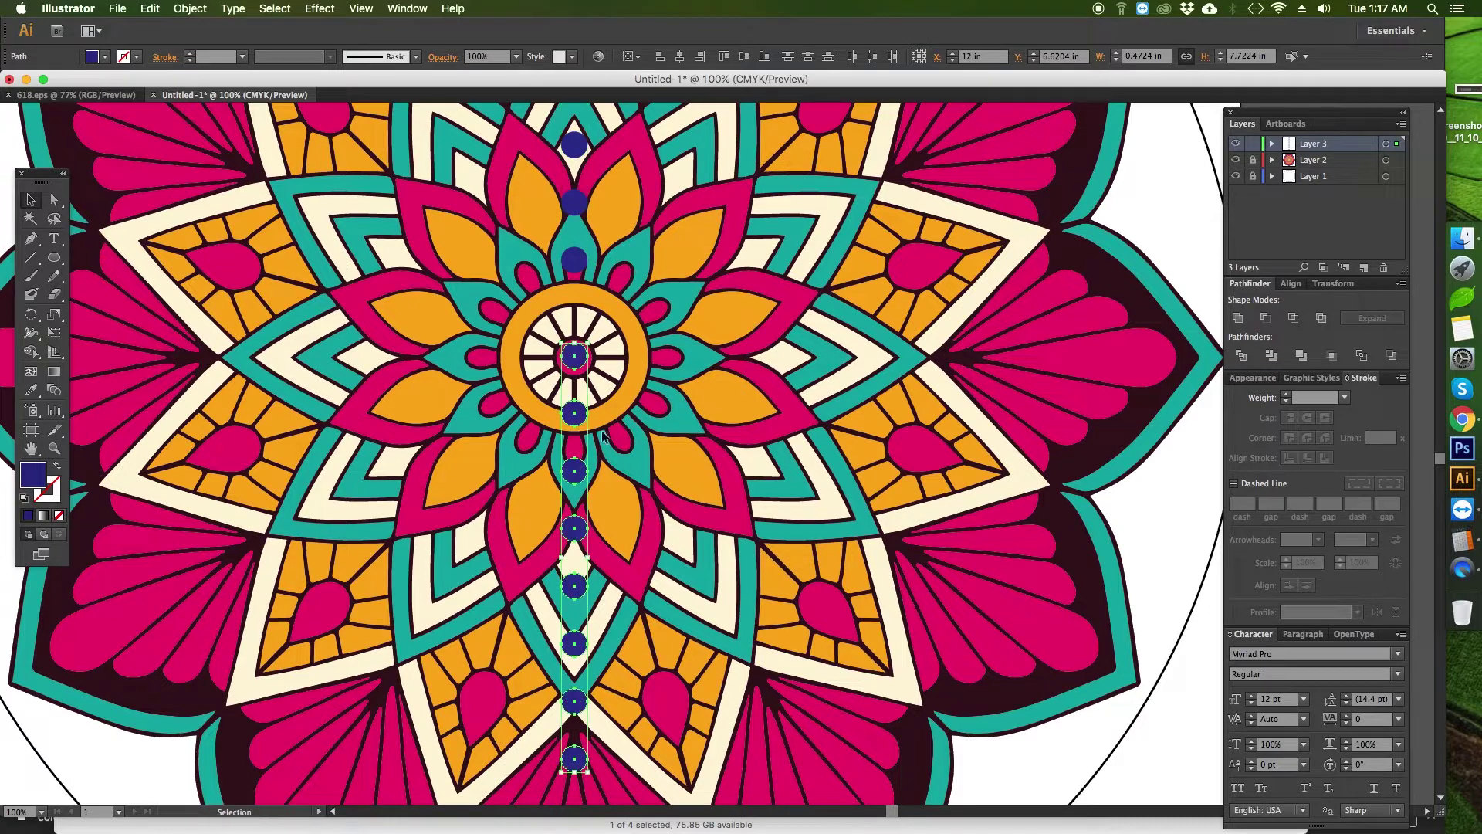
left_click_drag(588, 365, 584, 454)
key("super+minus")
right_click(596, 371)
mouse_move(662, 548)
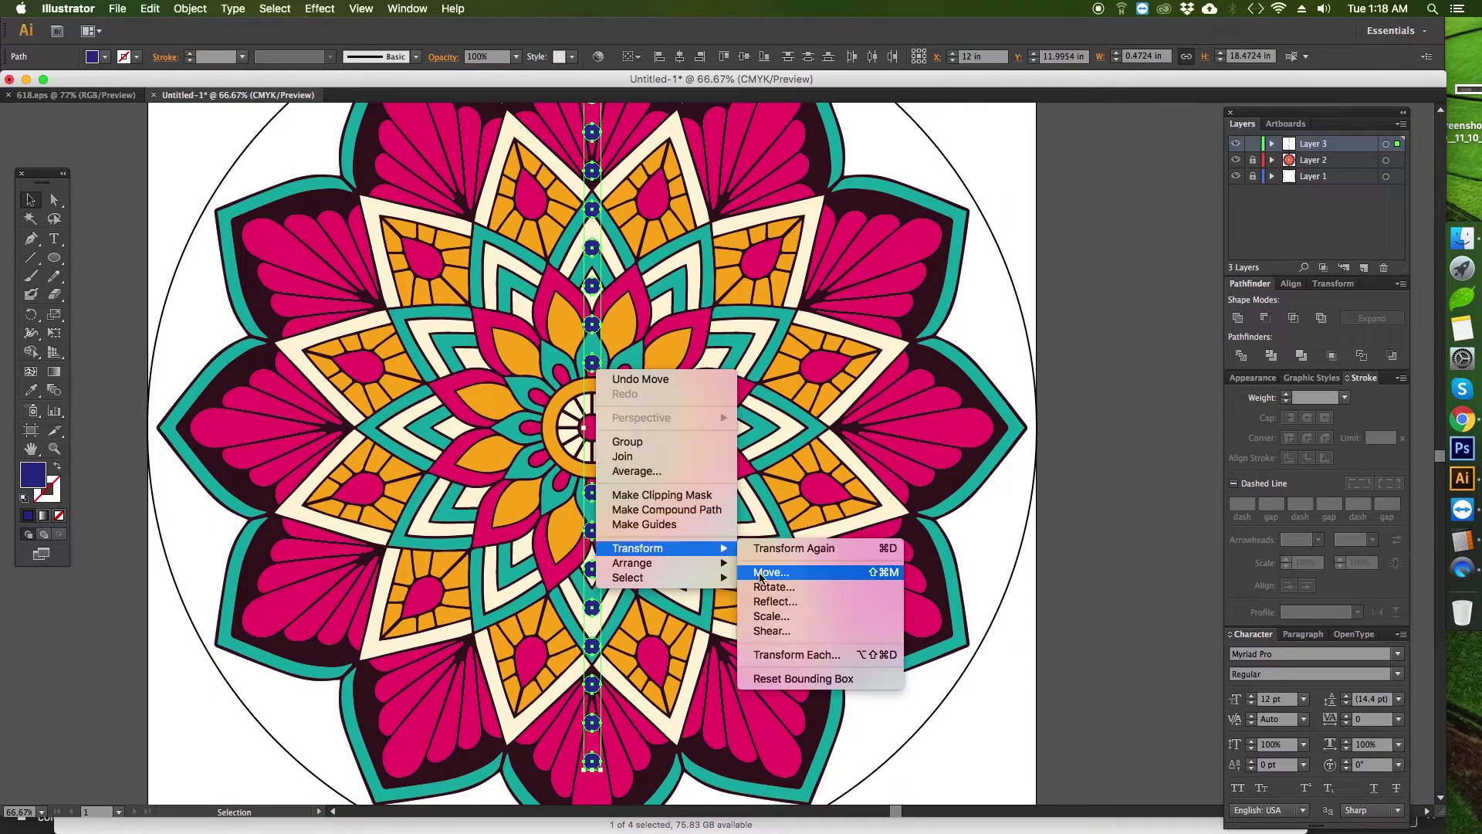
left_click(770, 588)
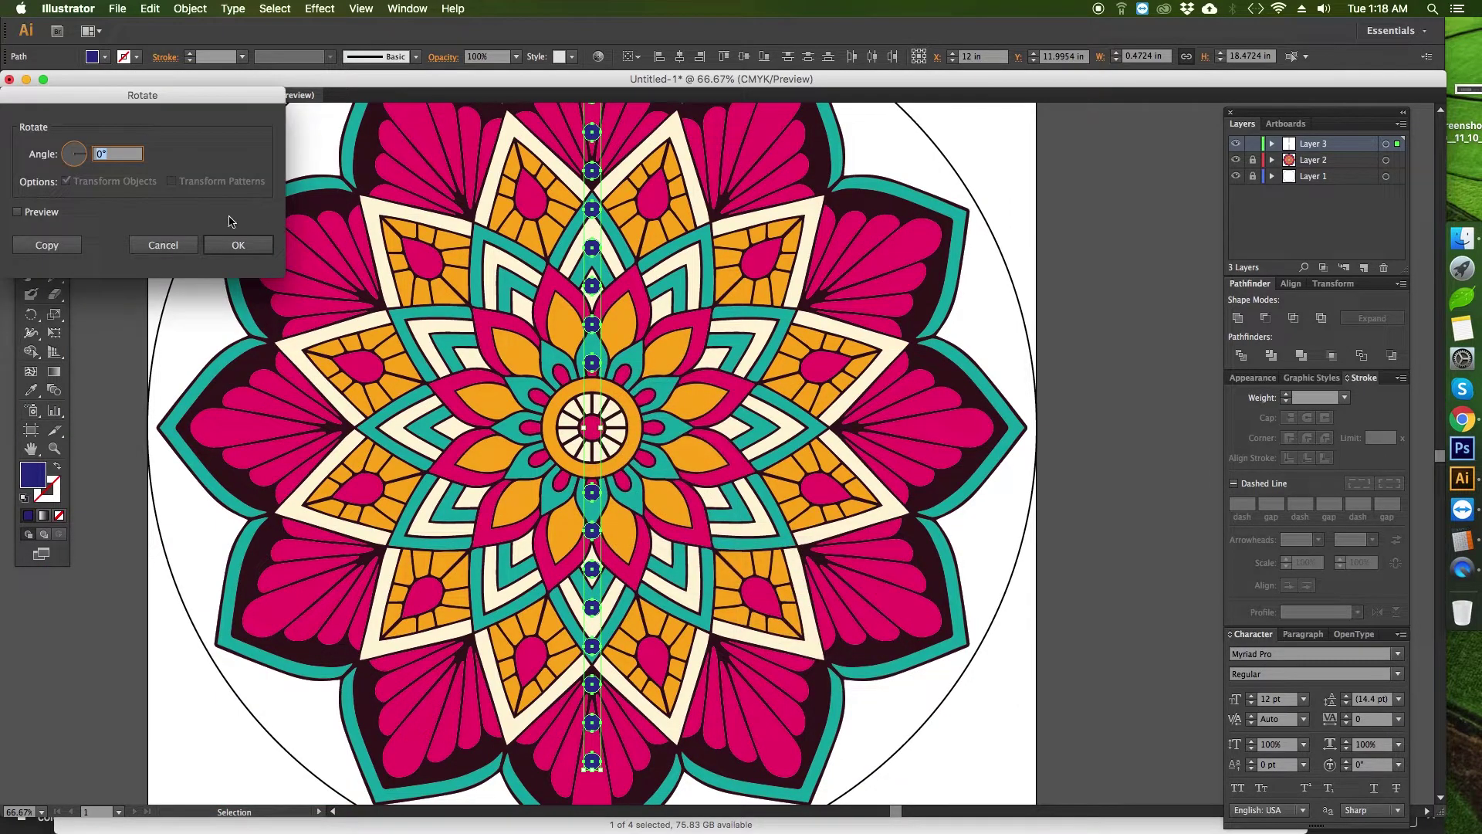
left_click(163, 245)
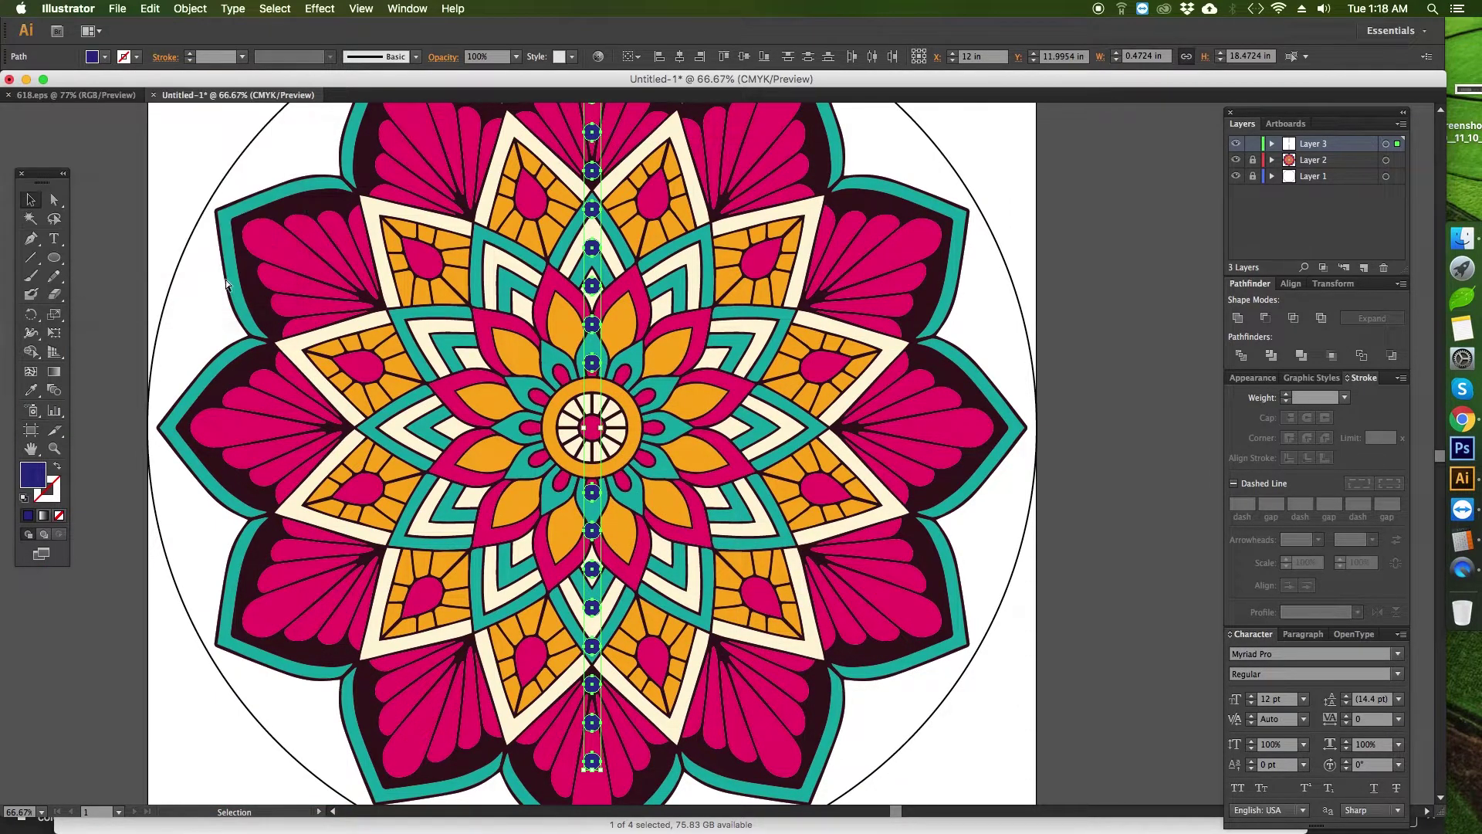
Step: Switch to Calculator and compute 180/24 and 180/12 to find the rotation angle, and return to Illustrator
key("super+space")
type("calc")
key("Return")
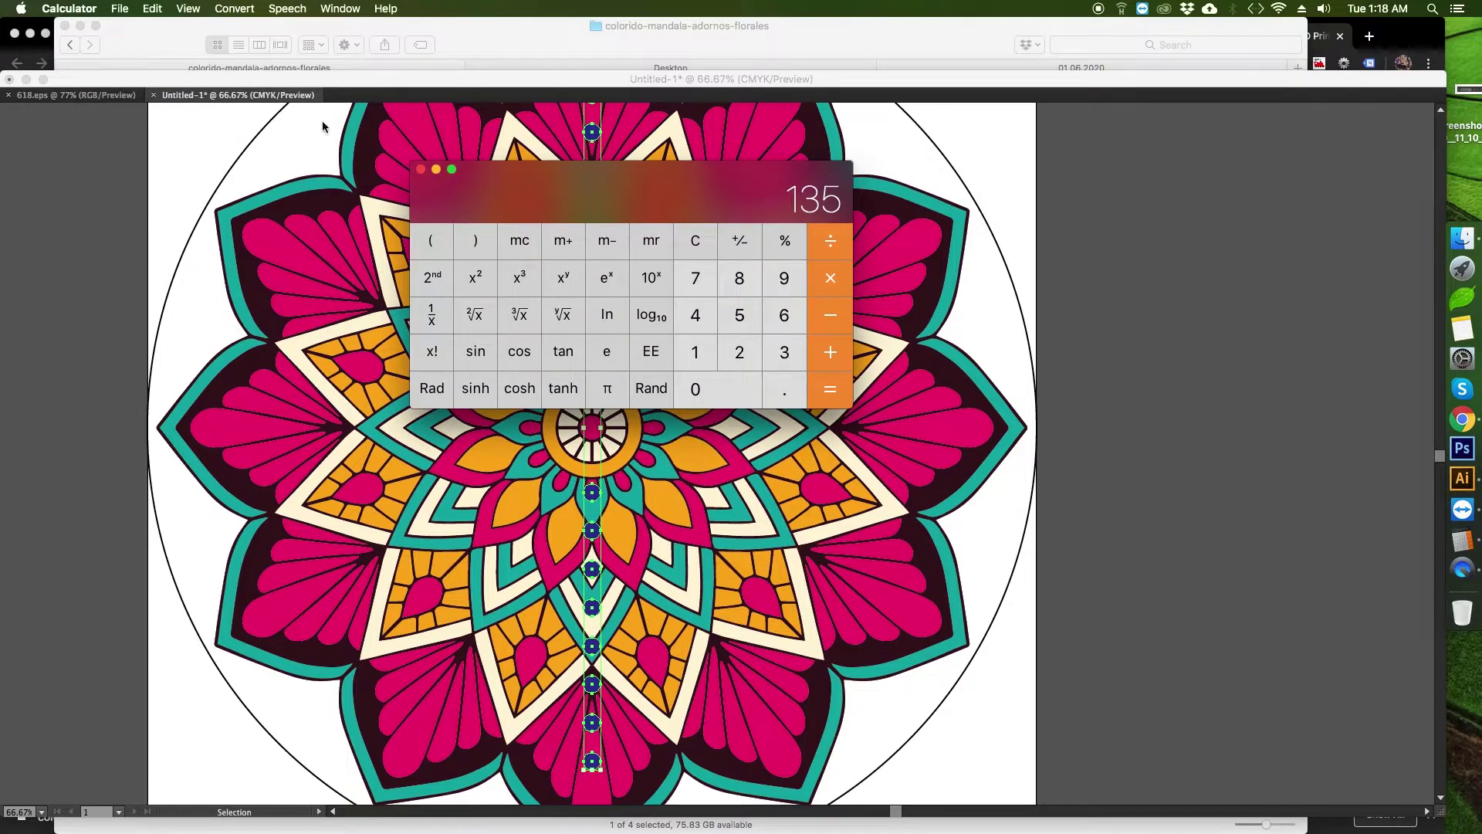
key("Escape")
type("180/24")
key("Return")
key("Escape")
type("180/12")
key("Return")
key("Escape")
left_click(321, 214)
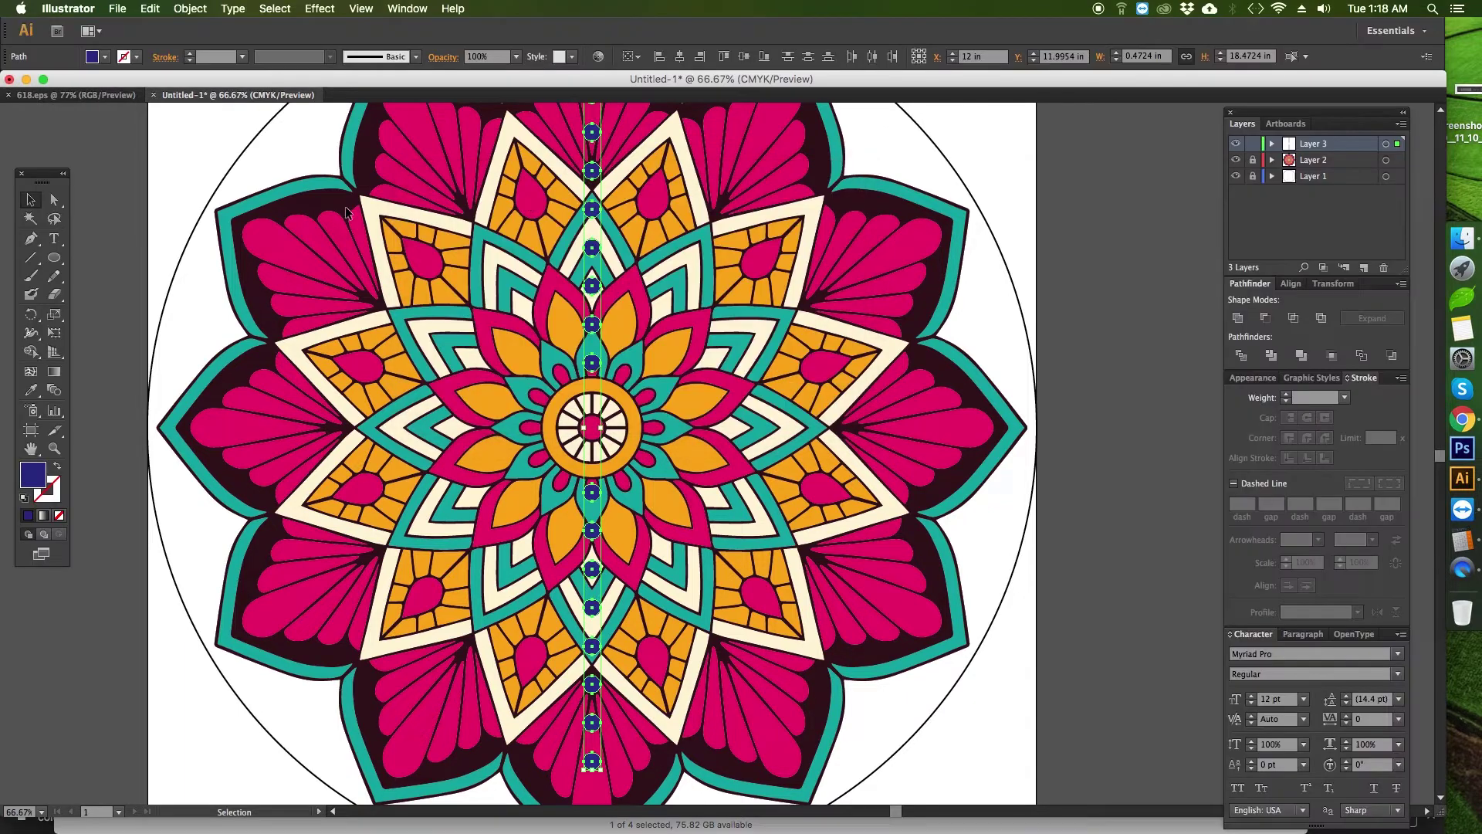
Step: Create a copy of the full vertical row of blue circles rotated by 15°
right_click(599, 173)
mouse_move(683, 353)
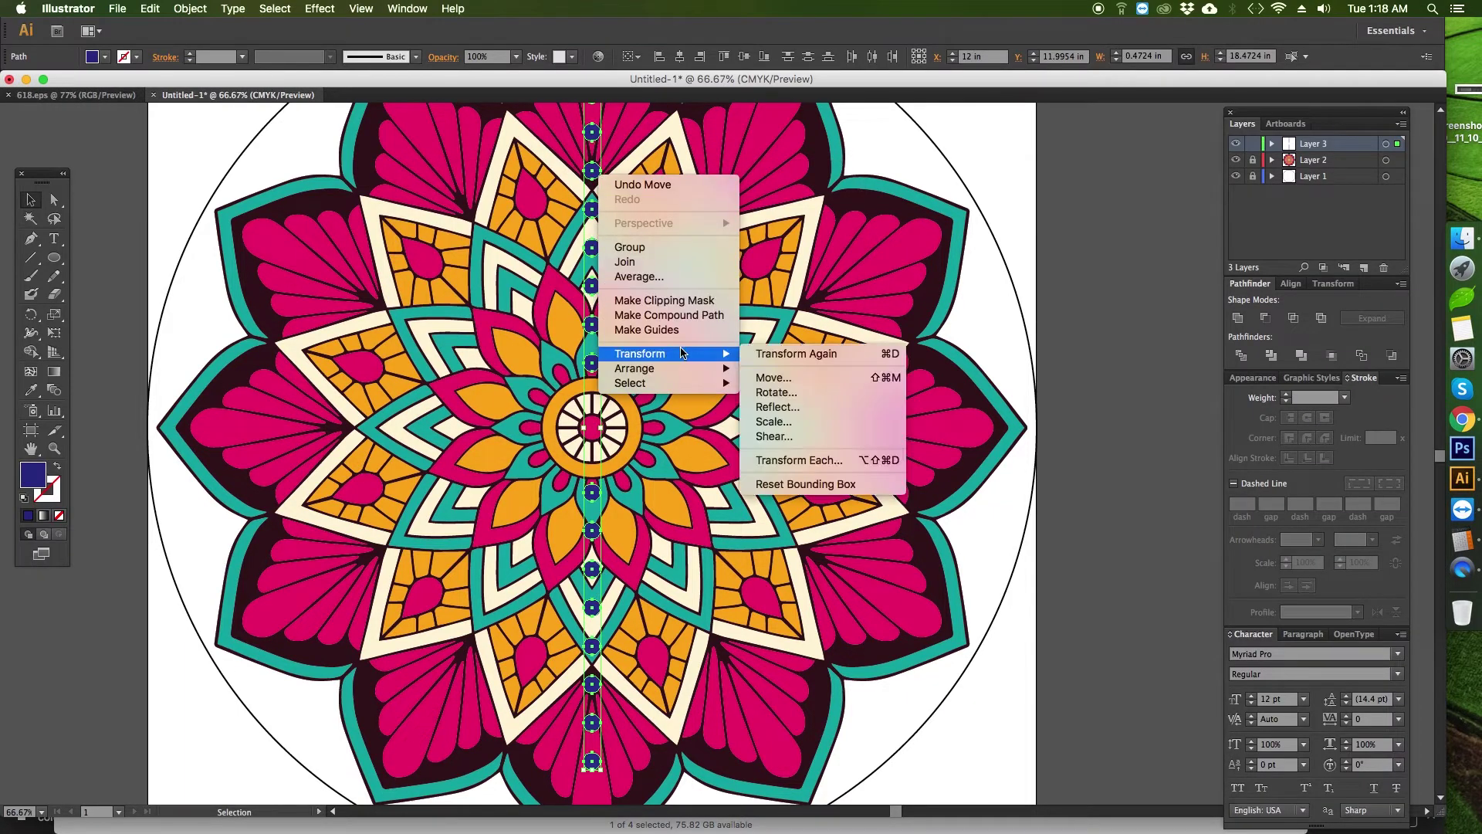
left_click(772, 392)
type("1")
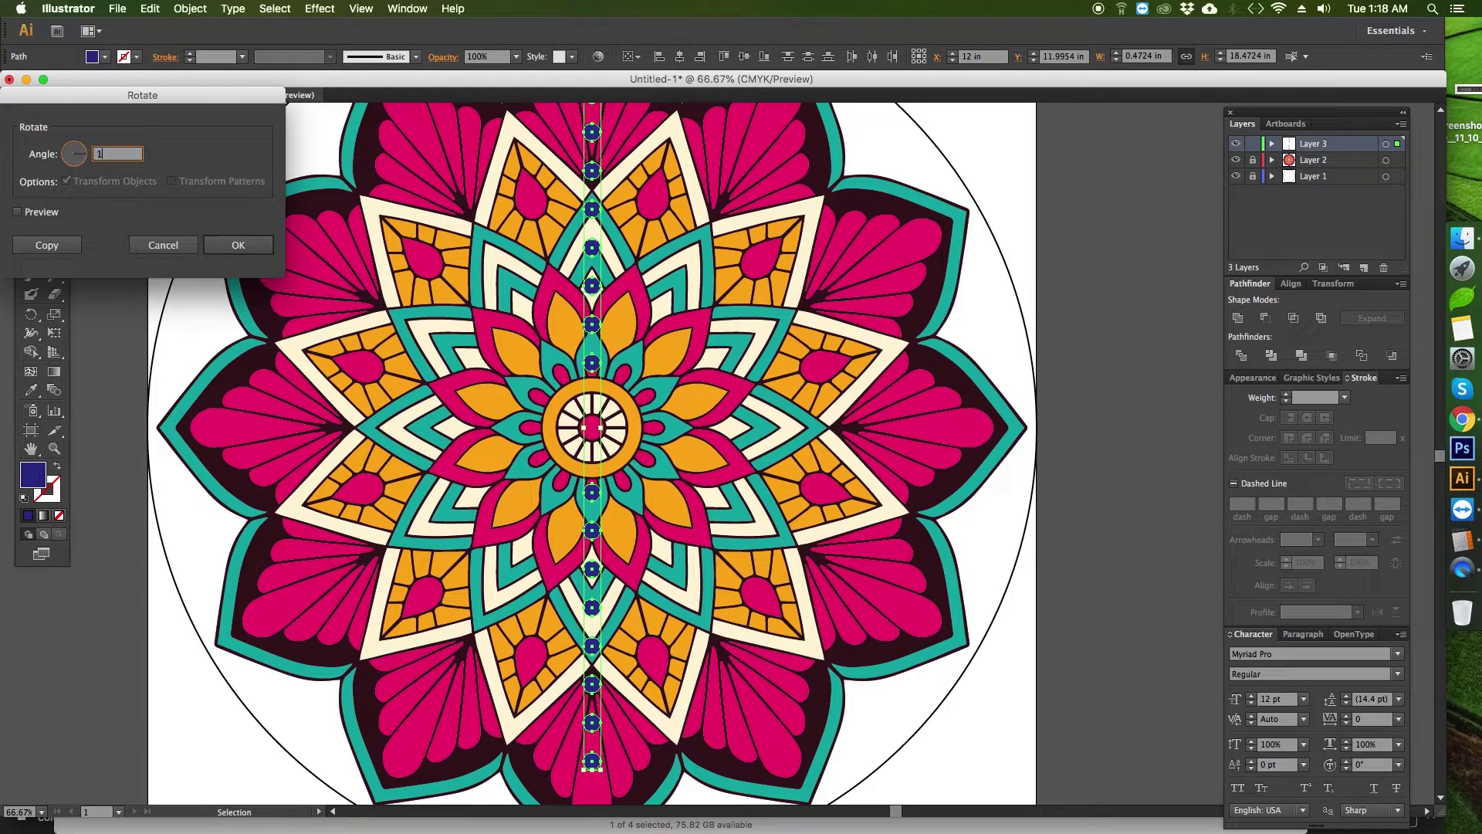
type("5")
left_click(40, 213)
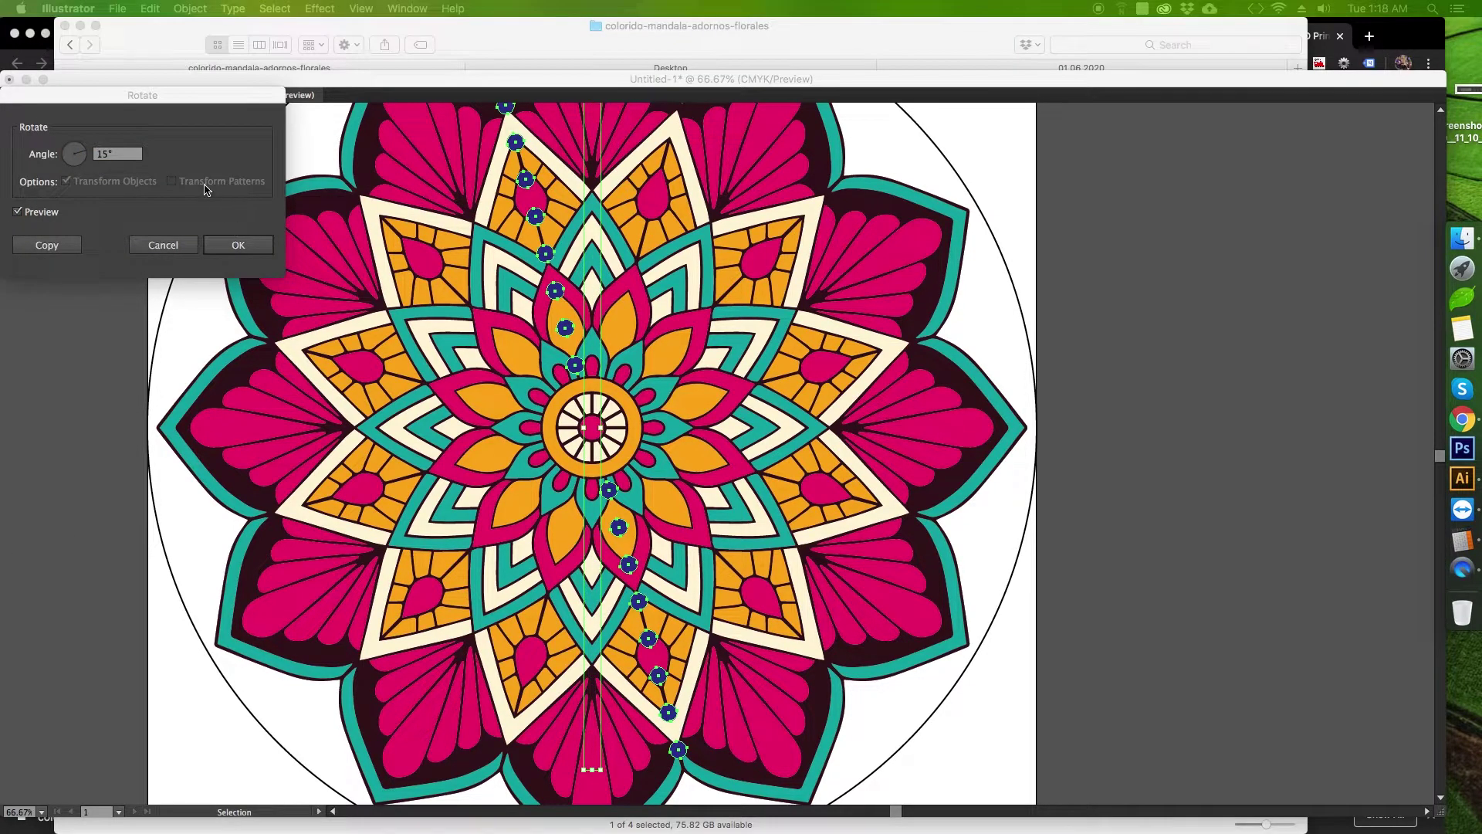
left_click(211, 226)
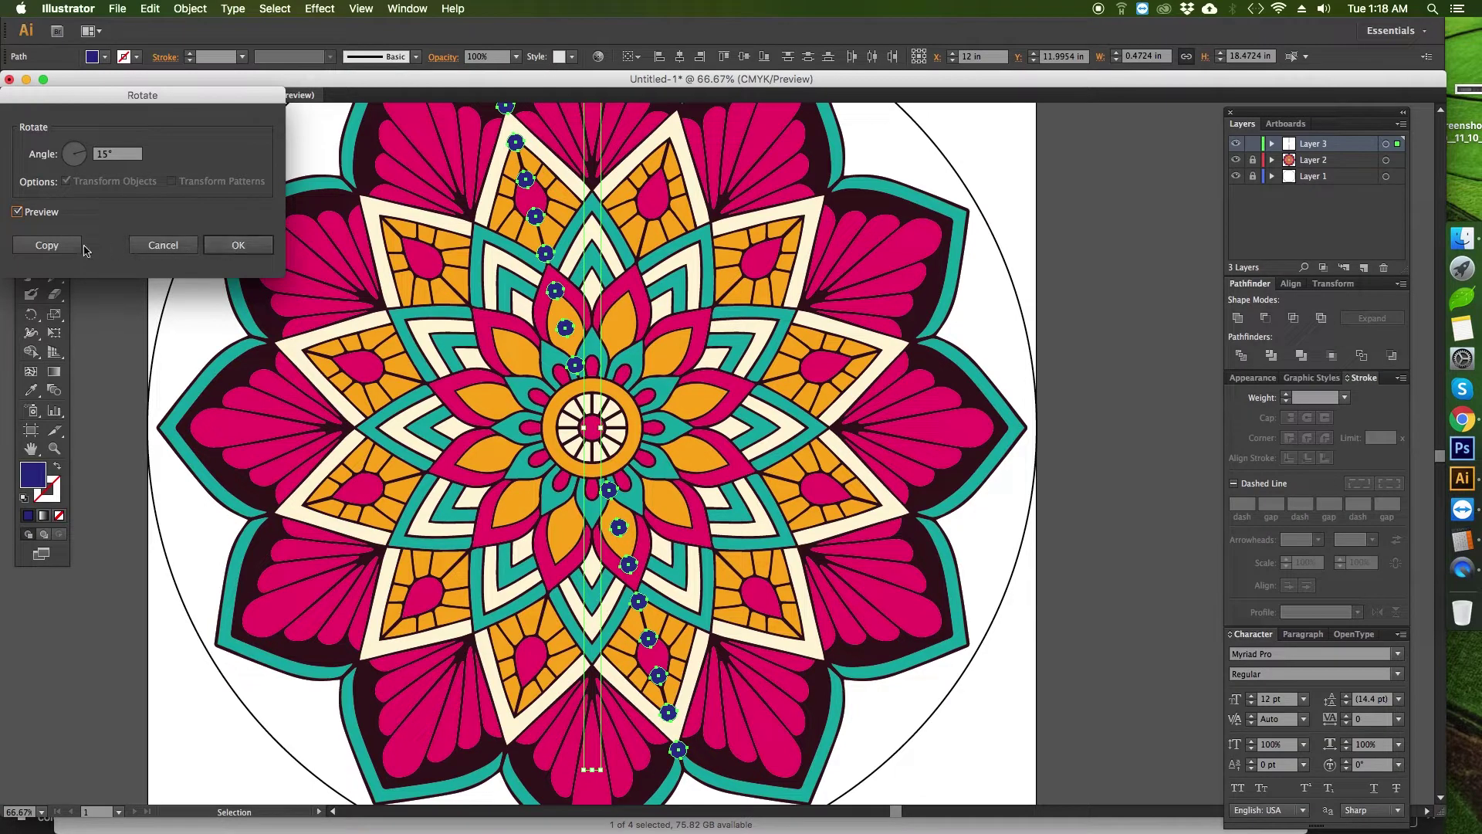
left_click(47, 245)
Step: Repeat the 15° rotated copy of the blue circle row until its copies fill the whole mandala
key("a")
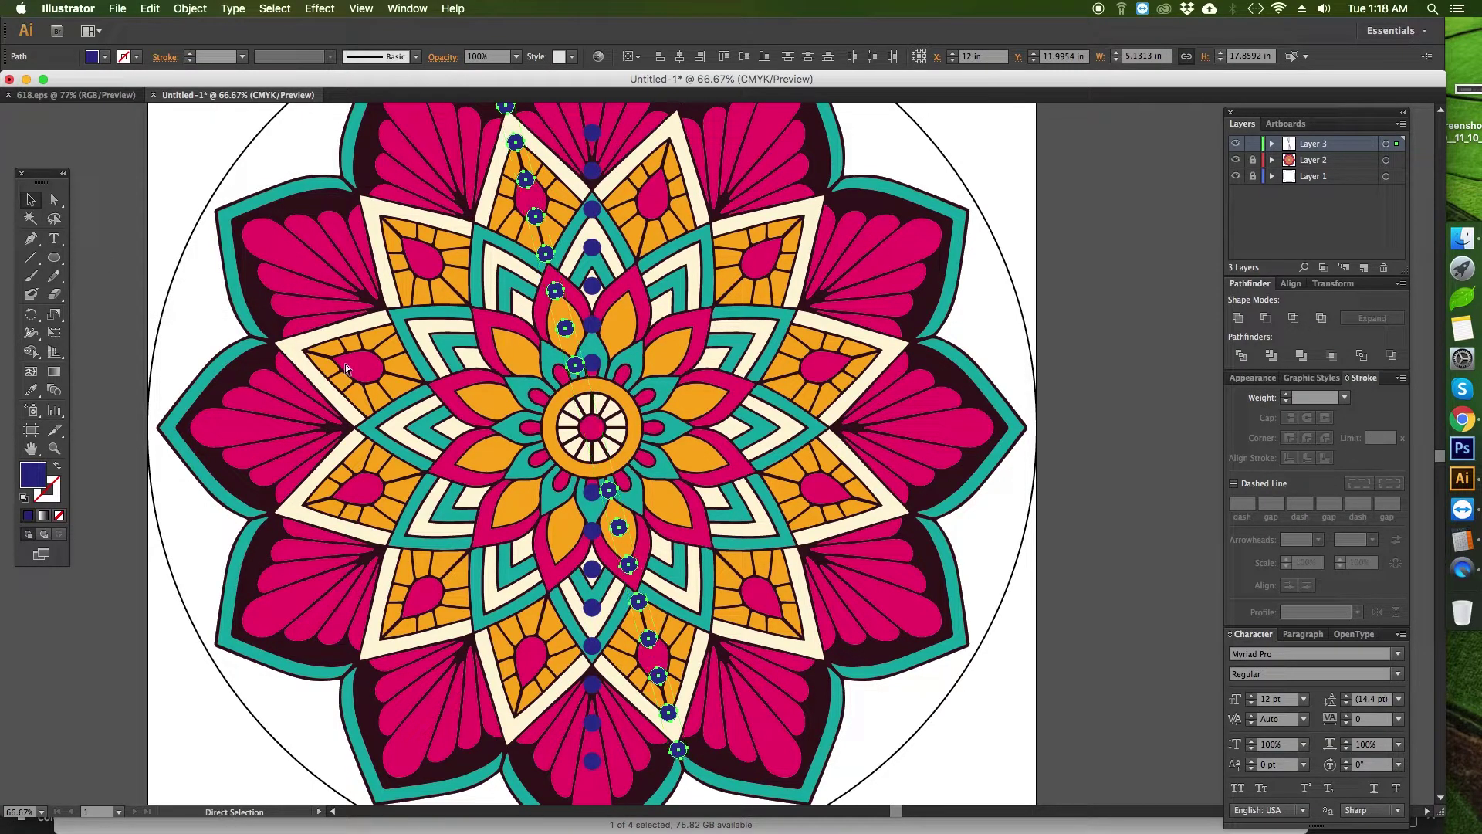
key("super+d")
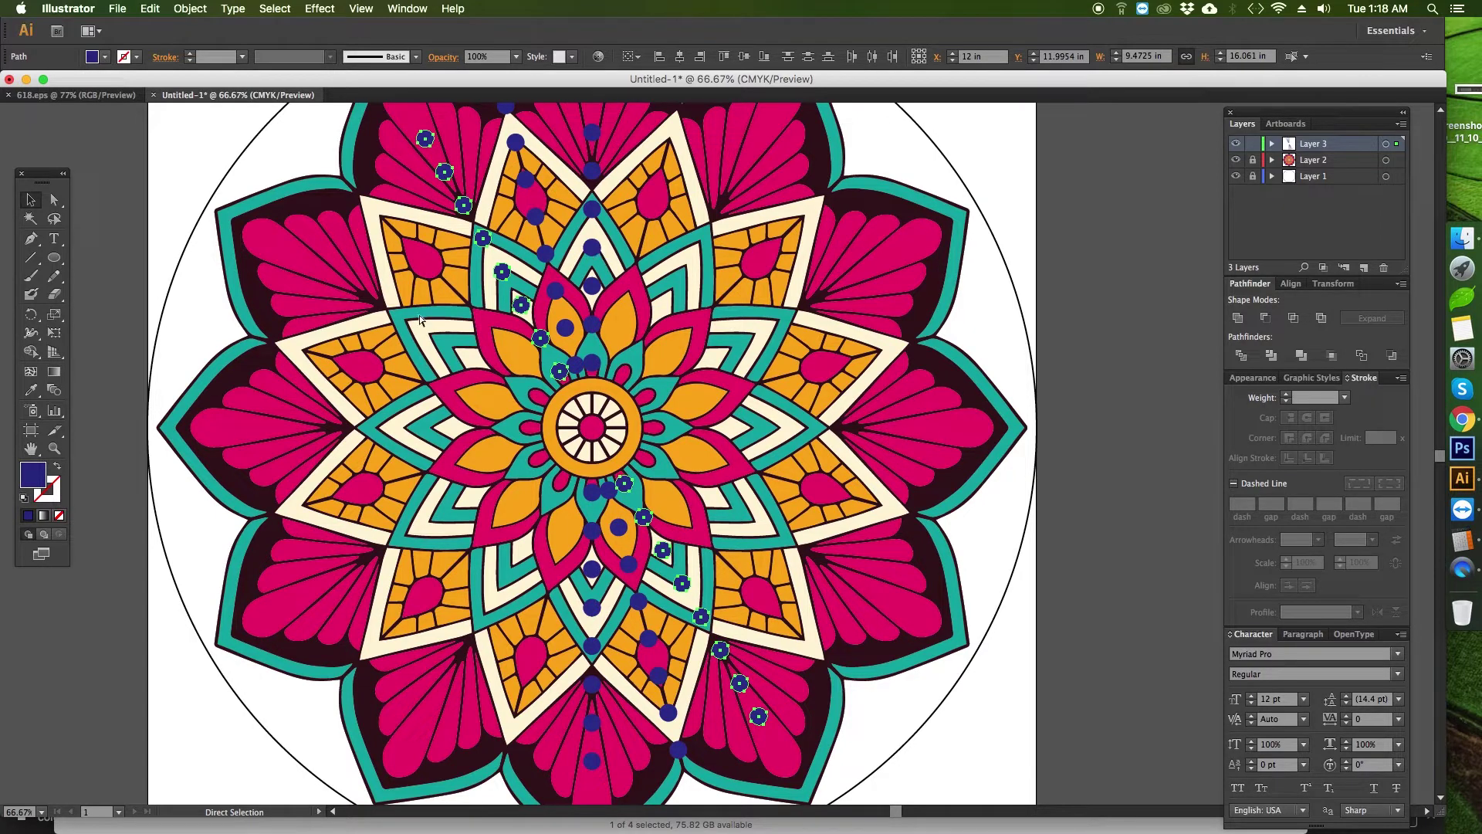
key("super+d")
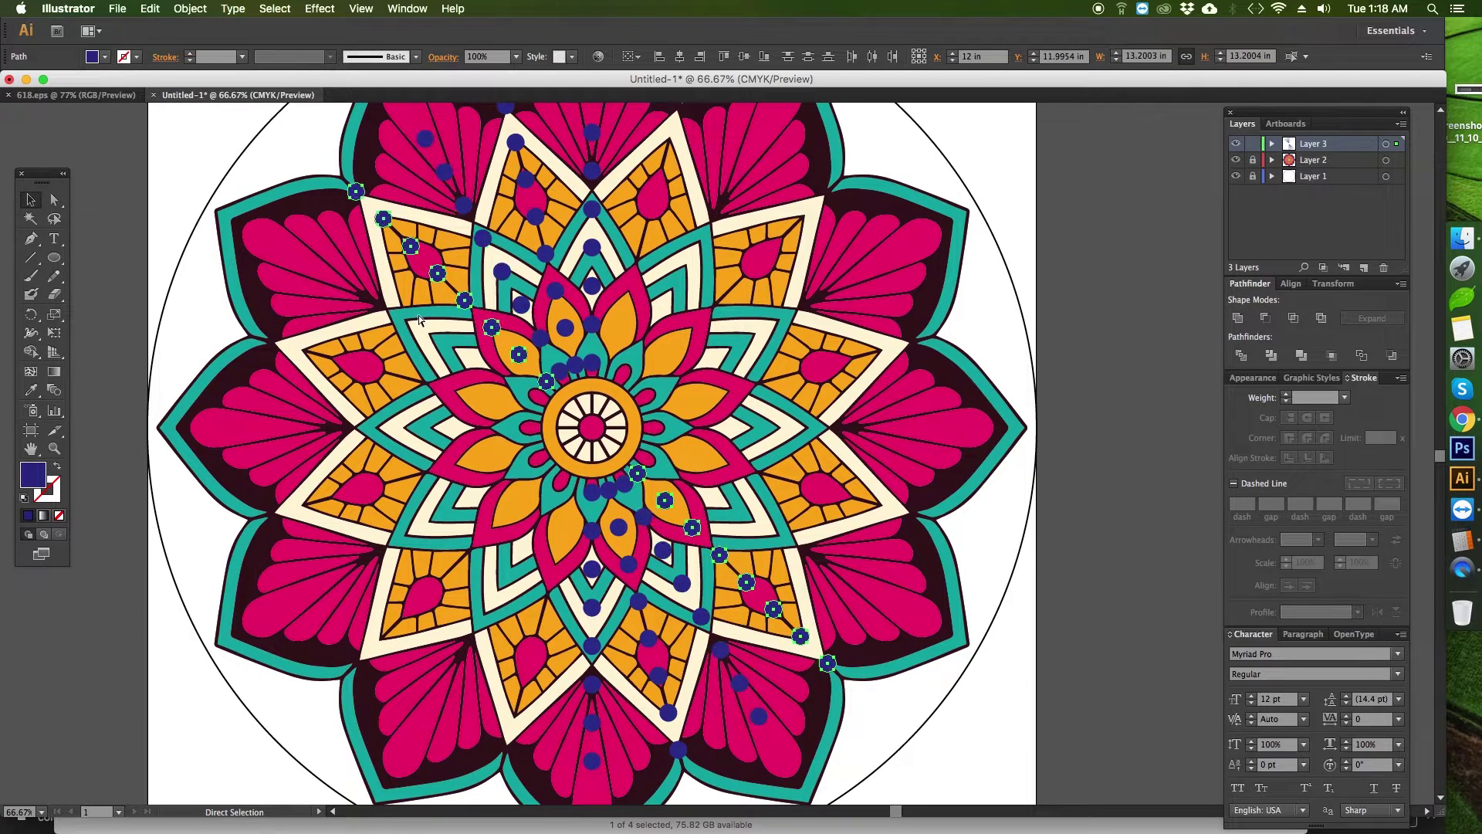
key("super+d")
key("super+d")
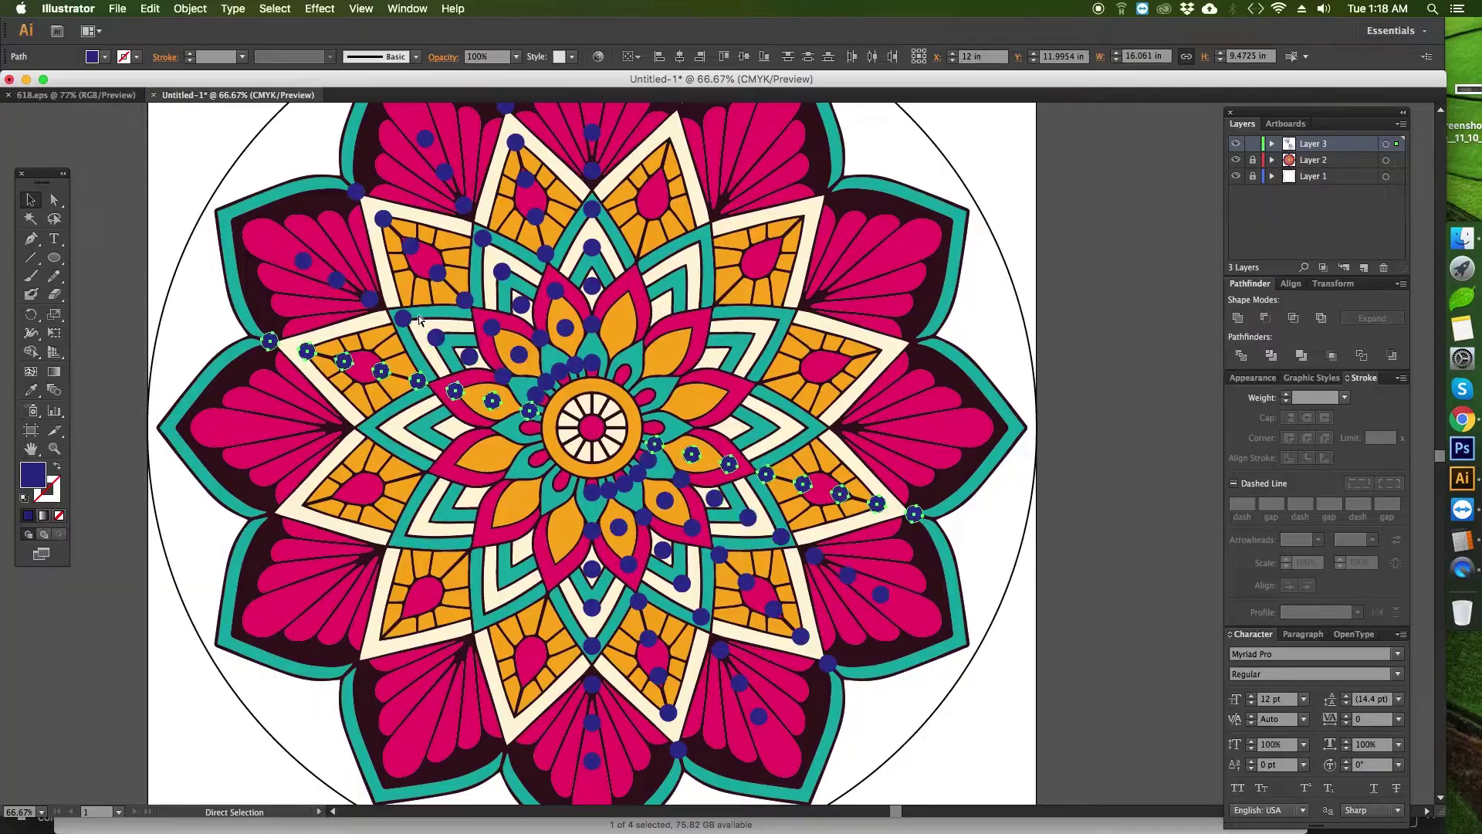
key("super+d")
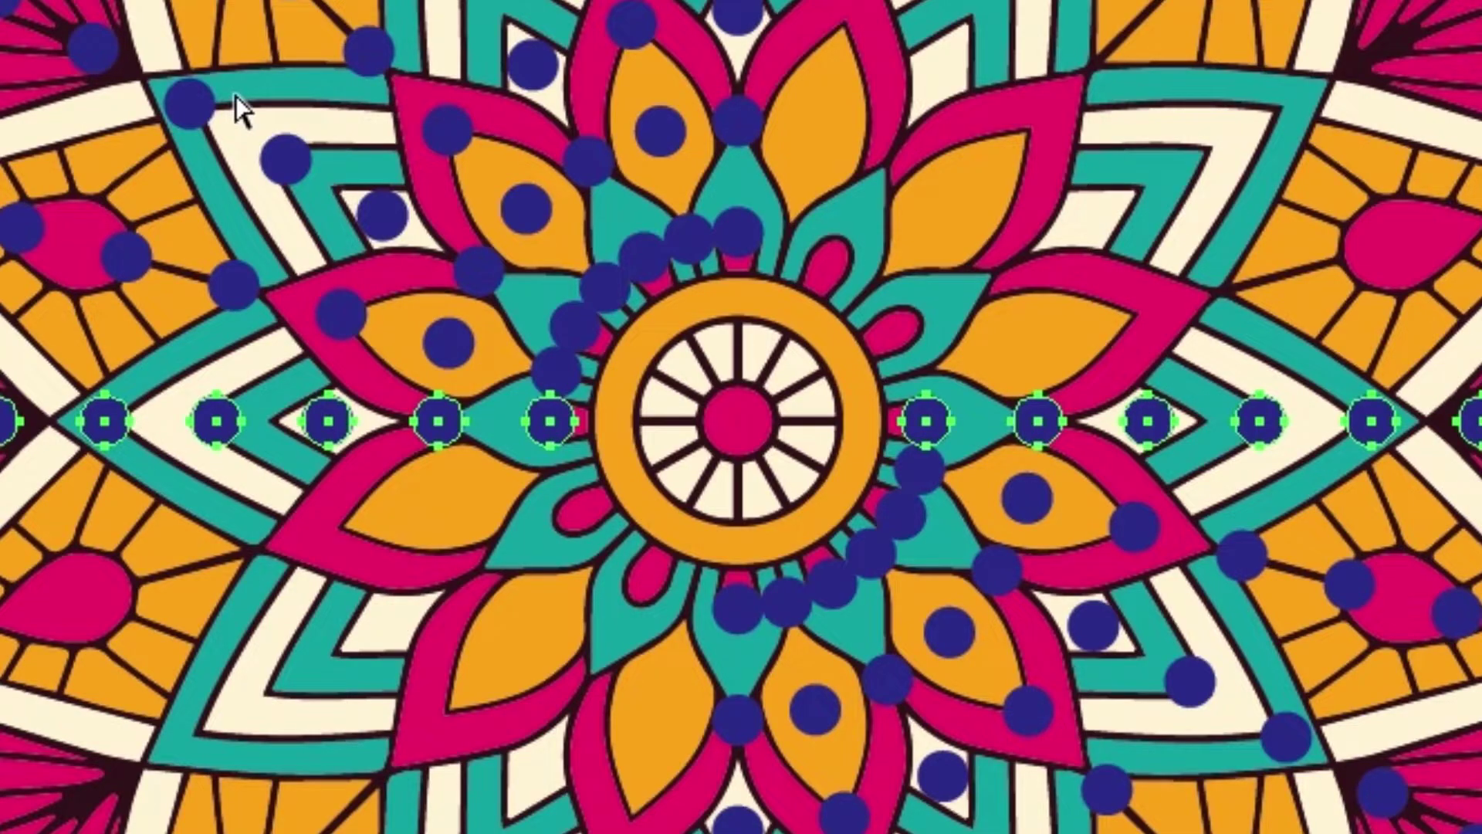
key("super+d")
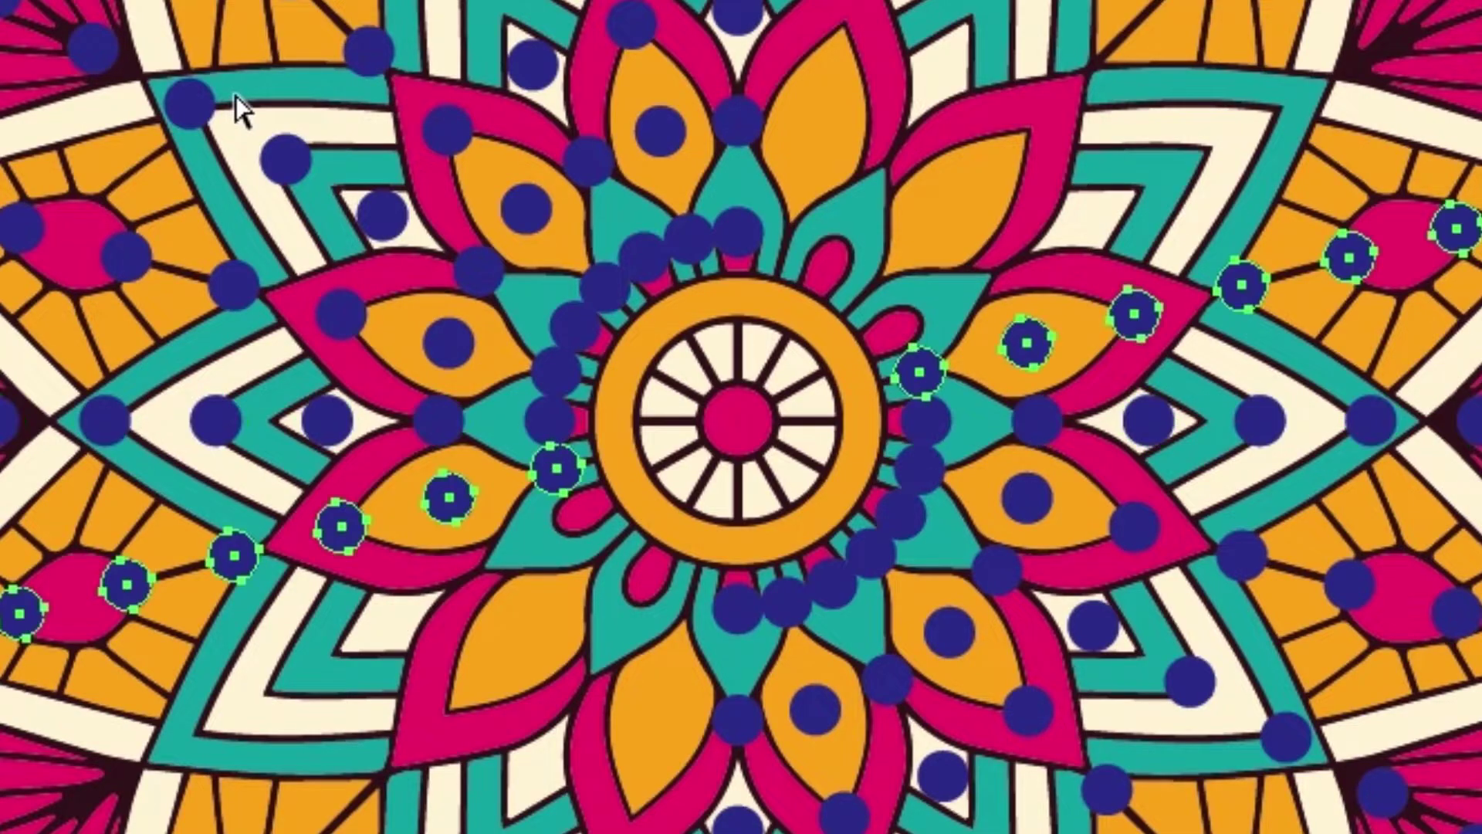
key("super+d")
key("super+d")
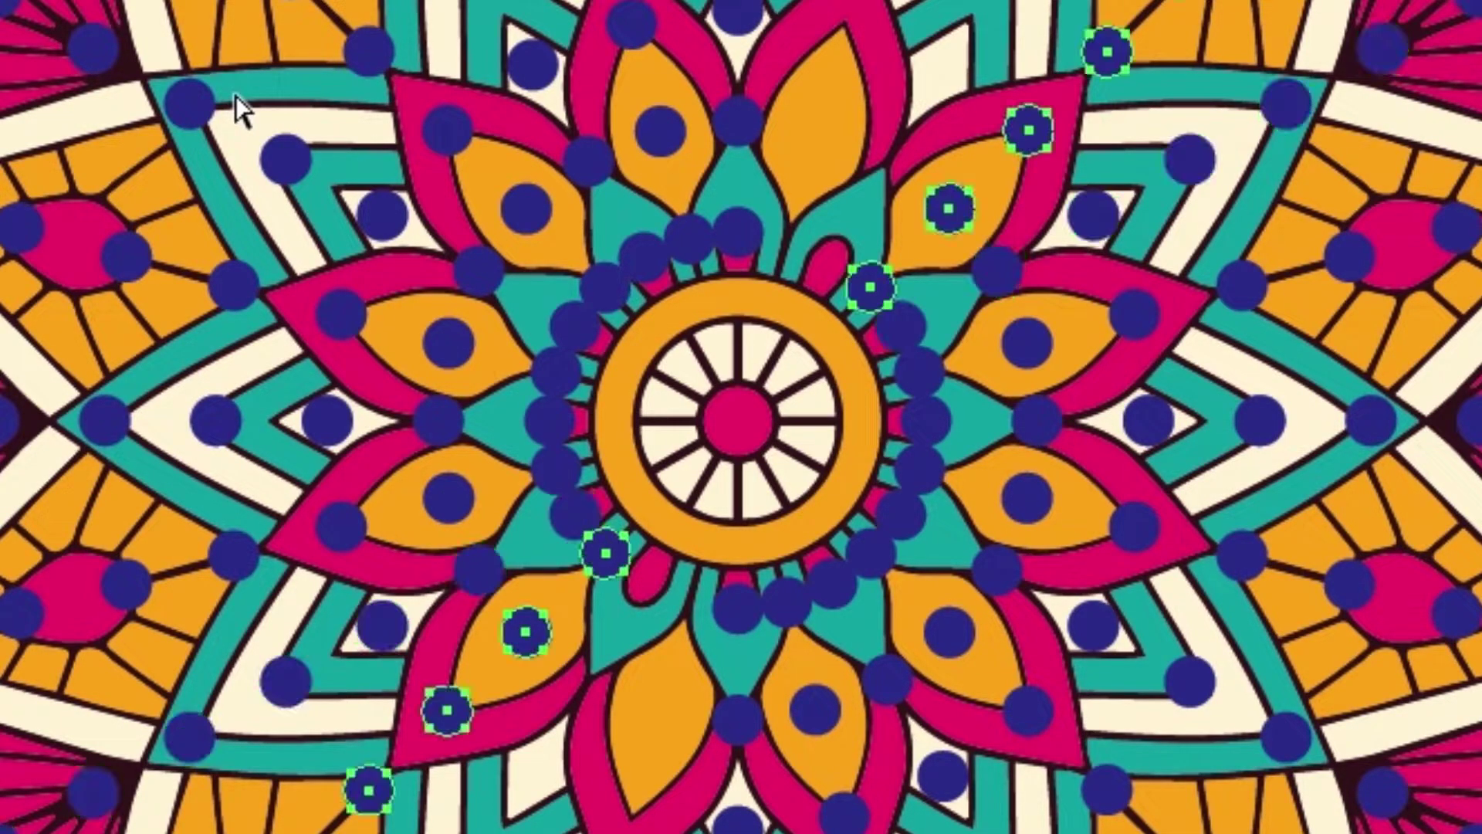
key("super+d")
key("super+d")
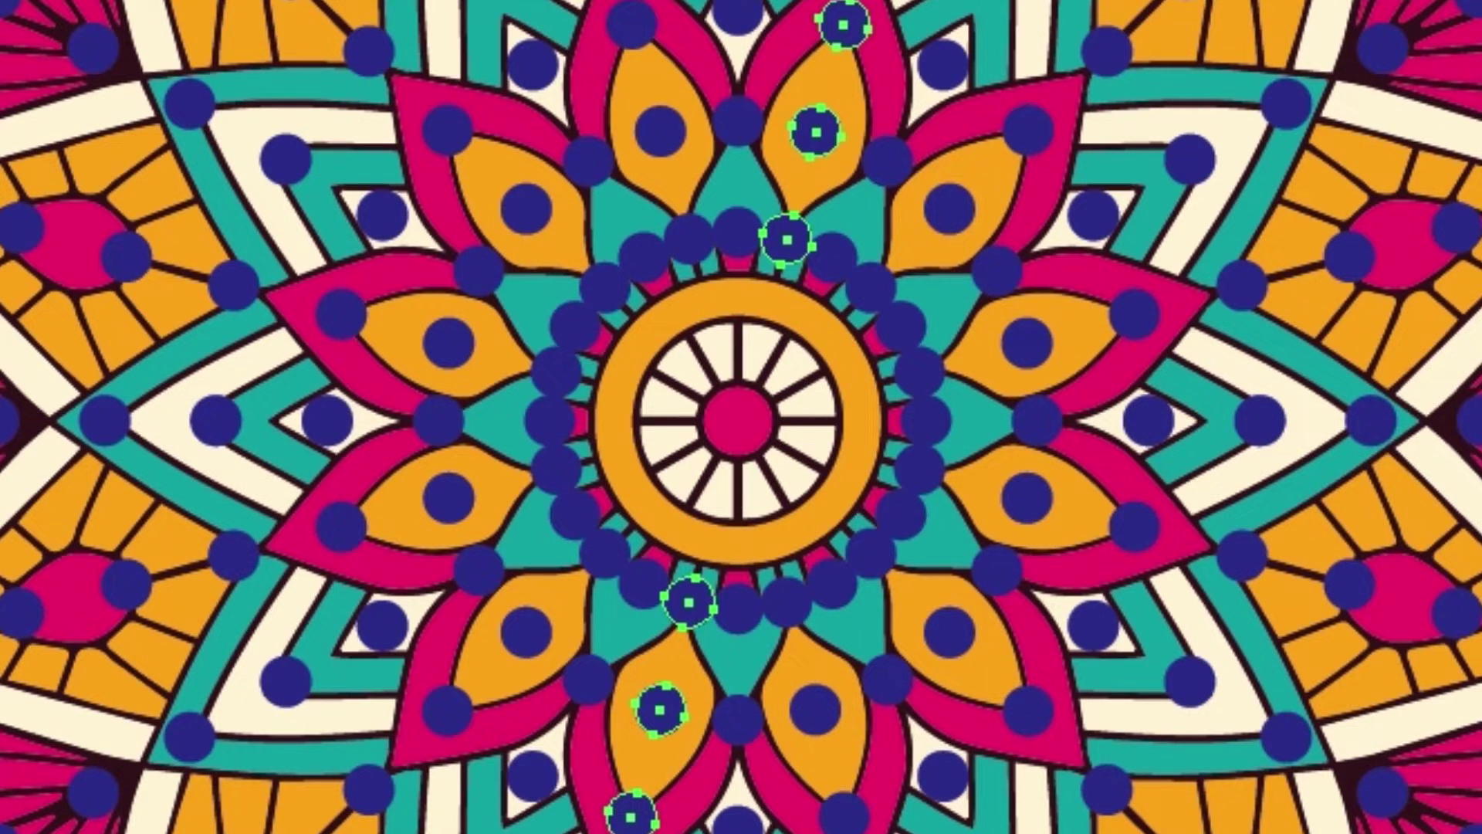
left_click(1175, 536)
Step: Move the innermost blue circle of the upper column about 0.5 in outward and redistribute the column's circles evenly in height
key("z")
left_click_drag(317, 125, 1100, 785)
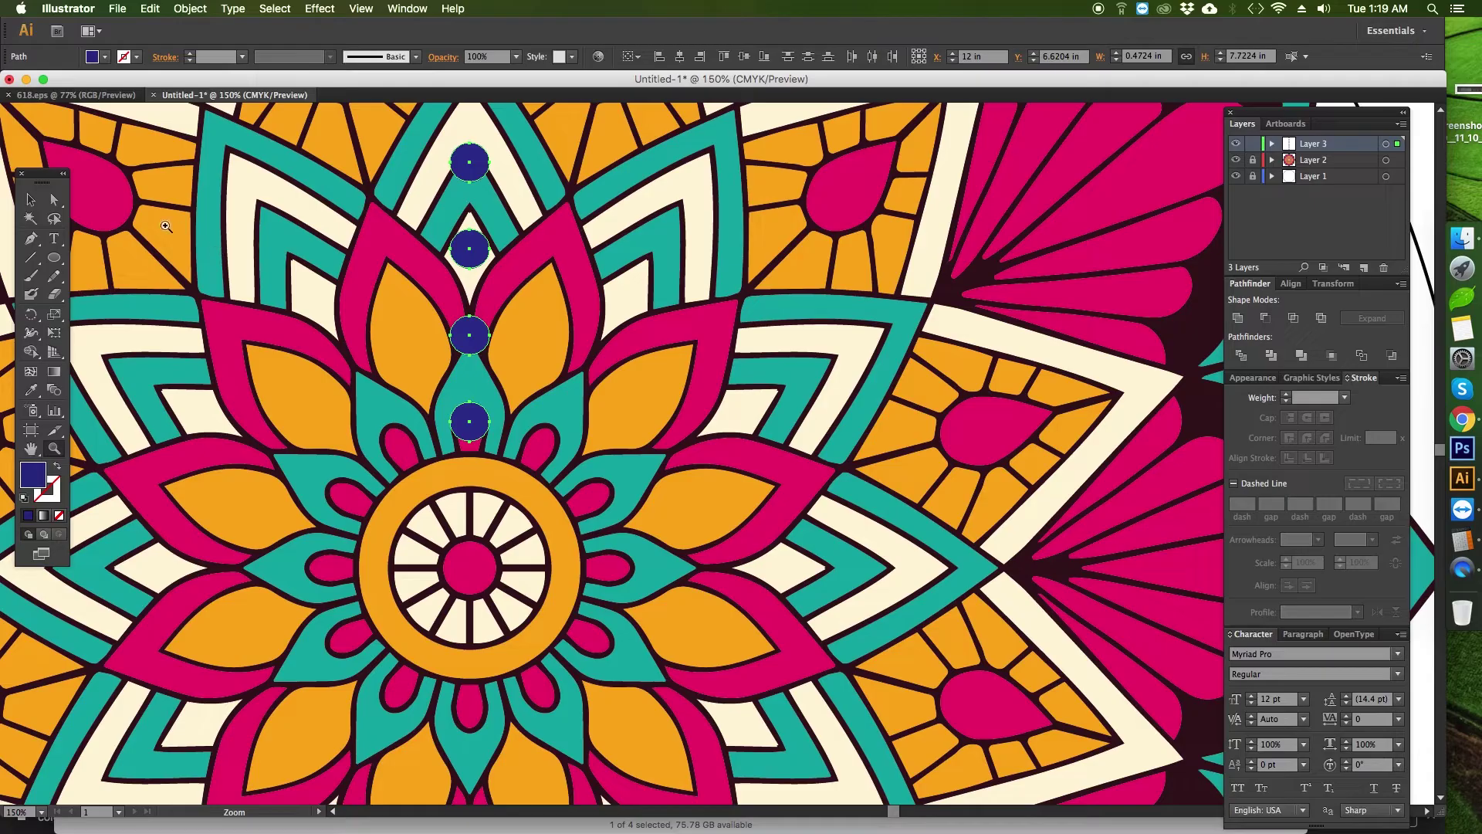
left_click(31, 200)
left_click(322, 446)
left_click_drag(470, 420, 469, 376)
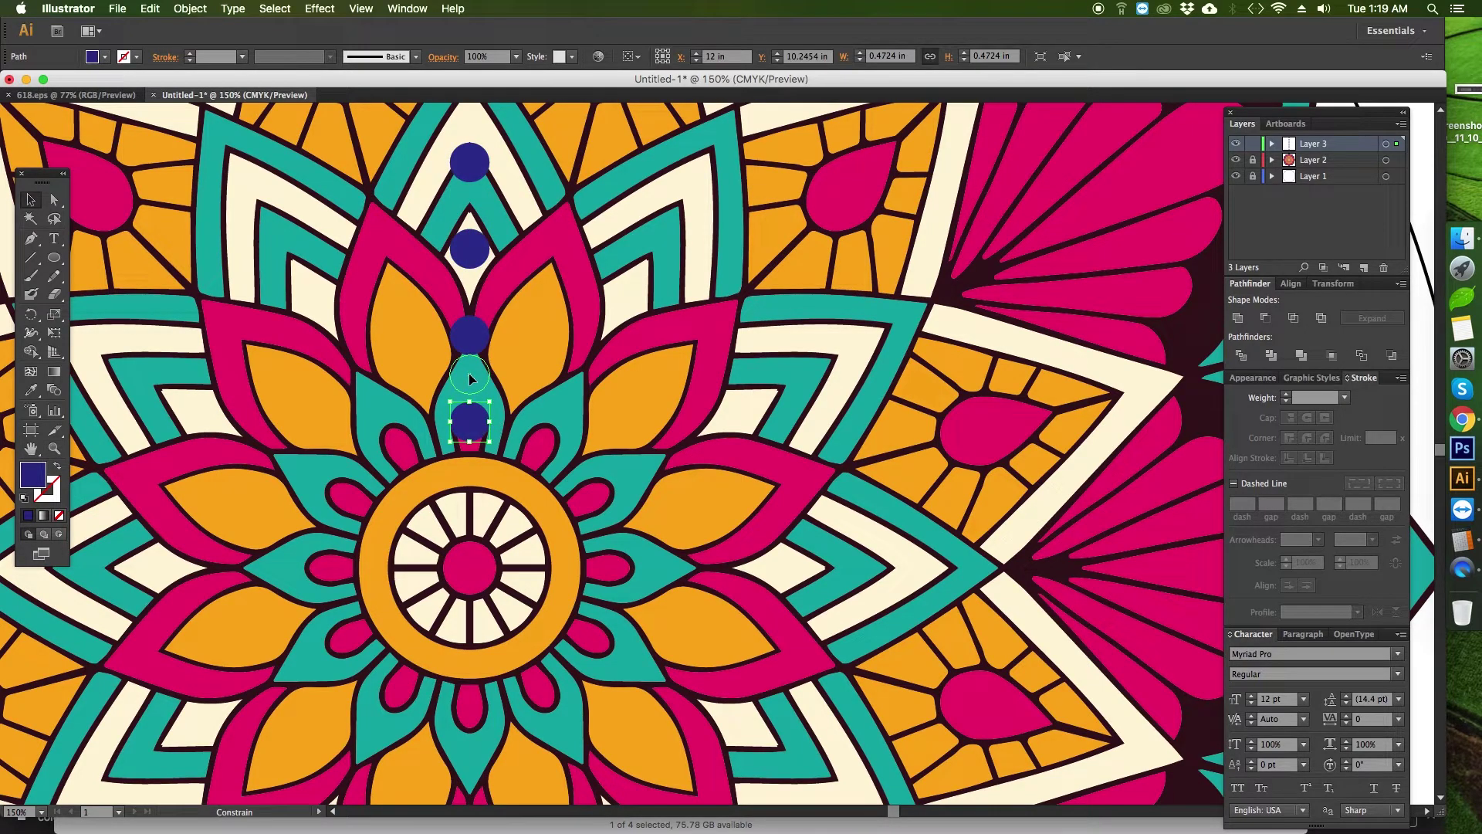
left_click_drag(469, 378, 470, 378)
key("super+a")
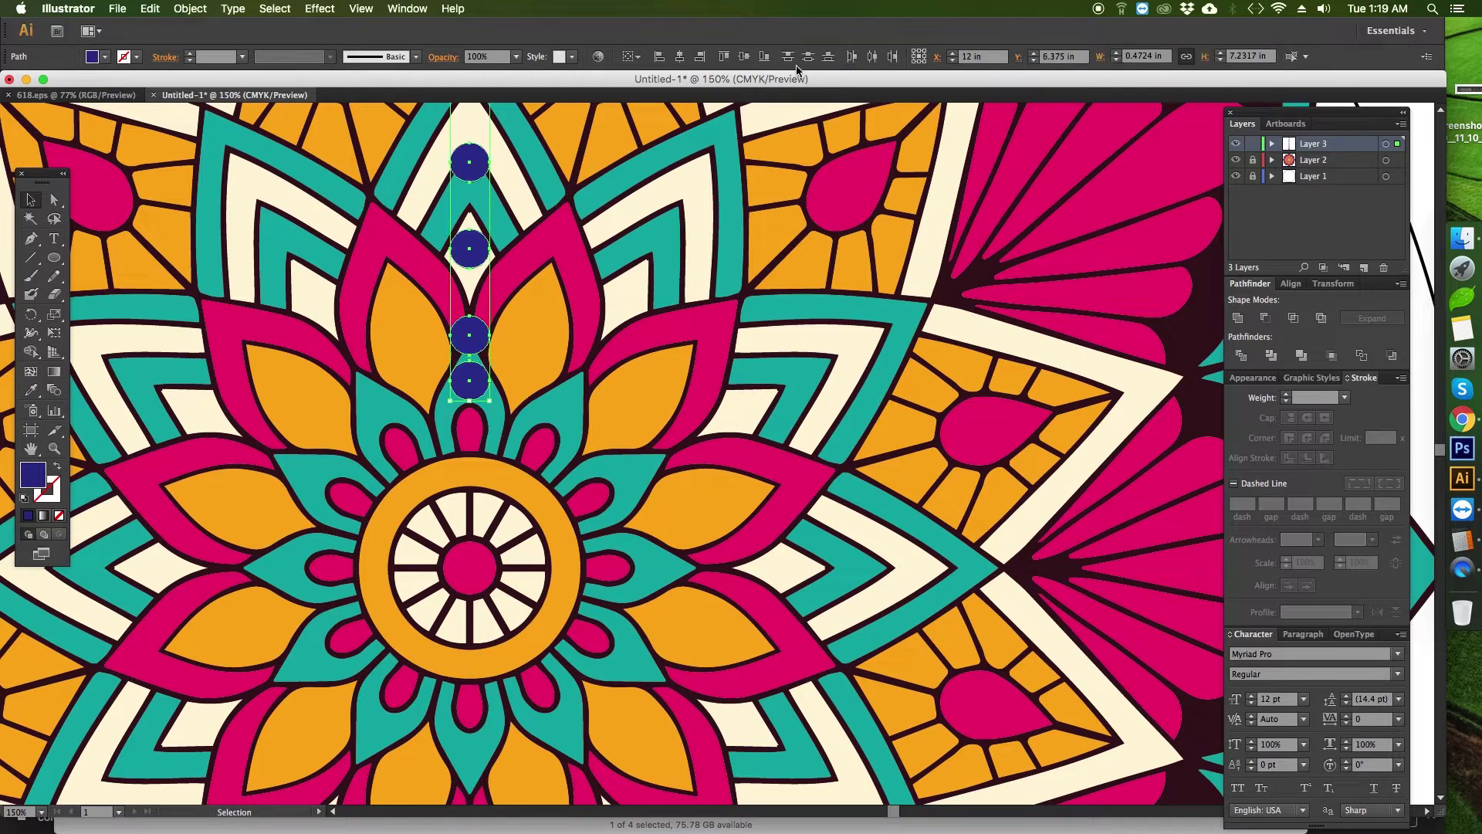
left_click(808, 57)
left_click(646, 340)
Step: Raise the outermost blue circle about 0.5 in toward the petal tip and space all eight circles of the column evenly again
scroll(591, 347, "up", 10)
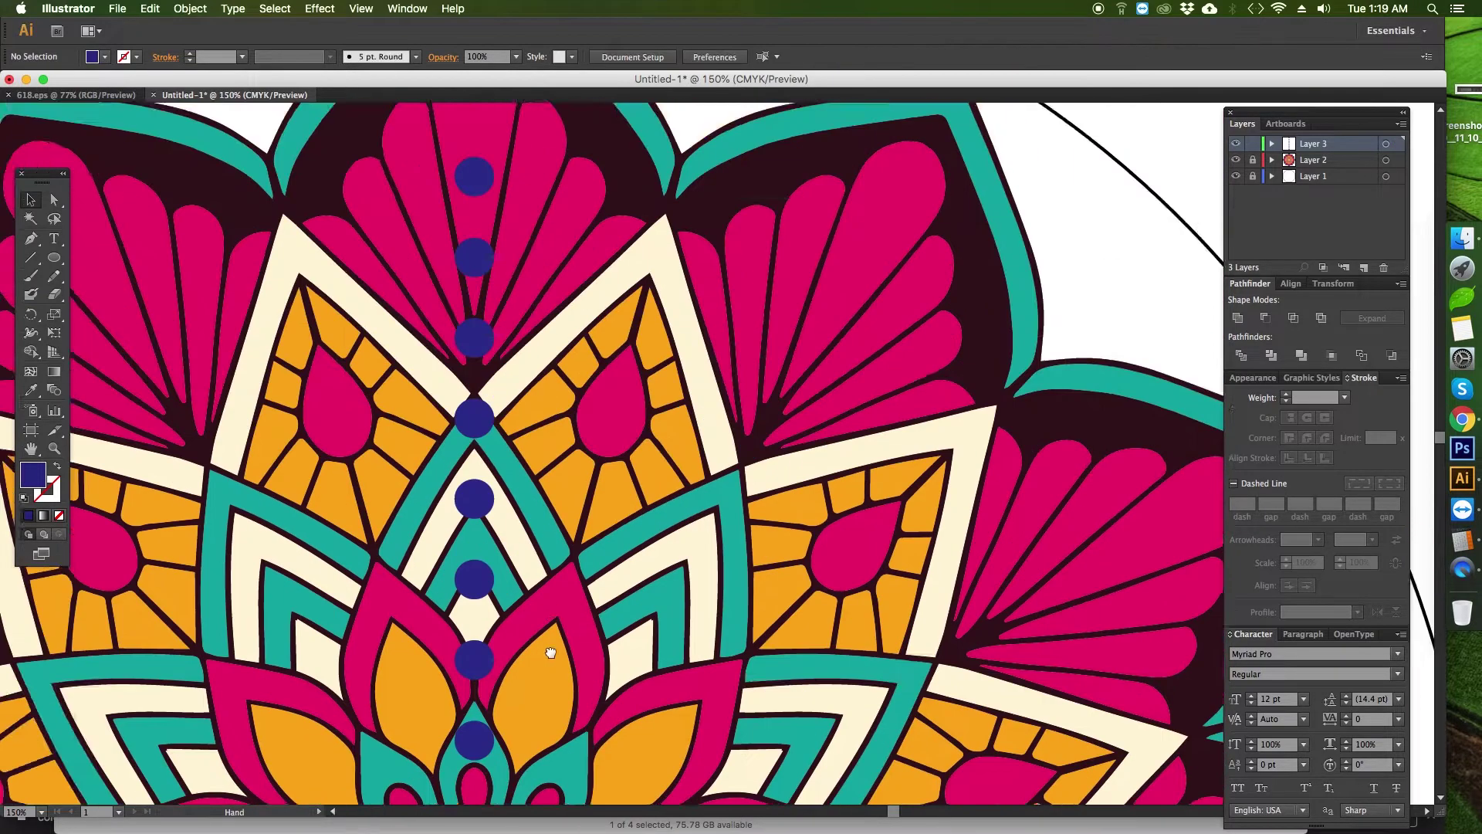
left_click_drag(487, 309, 484, 276)
key("super+a")
left_click(808, 57)
left_click(625, 220)
key("super+a")
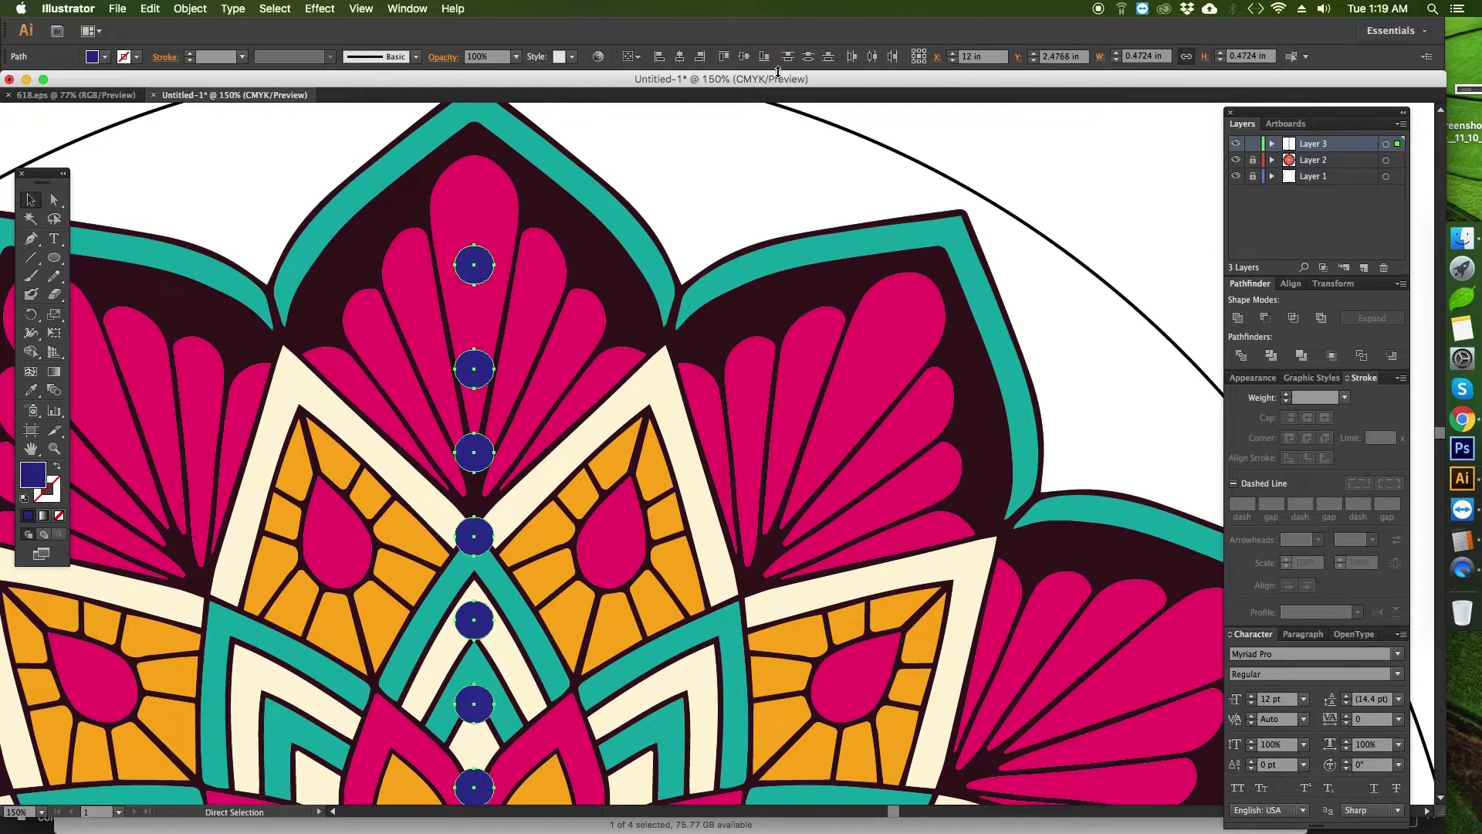
left_click(808, 56)
left_click(728, 292)
Step: Copy the respaced column of eight blue circles about 11.75 in straight down, below the central ring
left_click_drag(608, 511, 583, 273)
key("super+minus")
key("super+minus")
key("super+a")
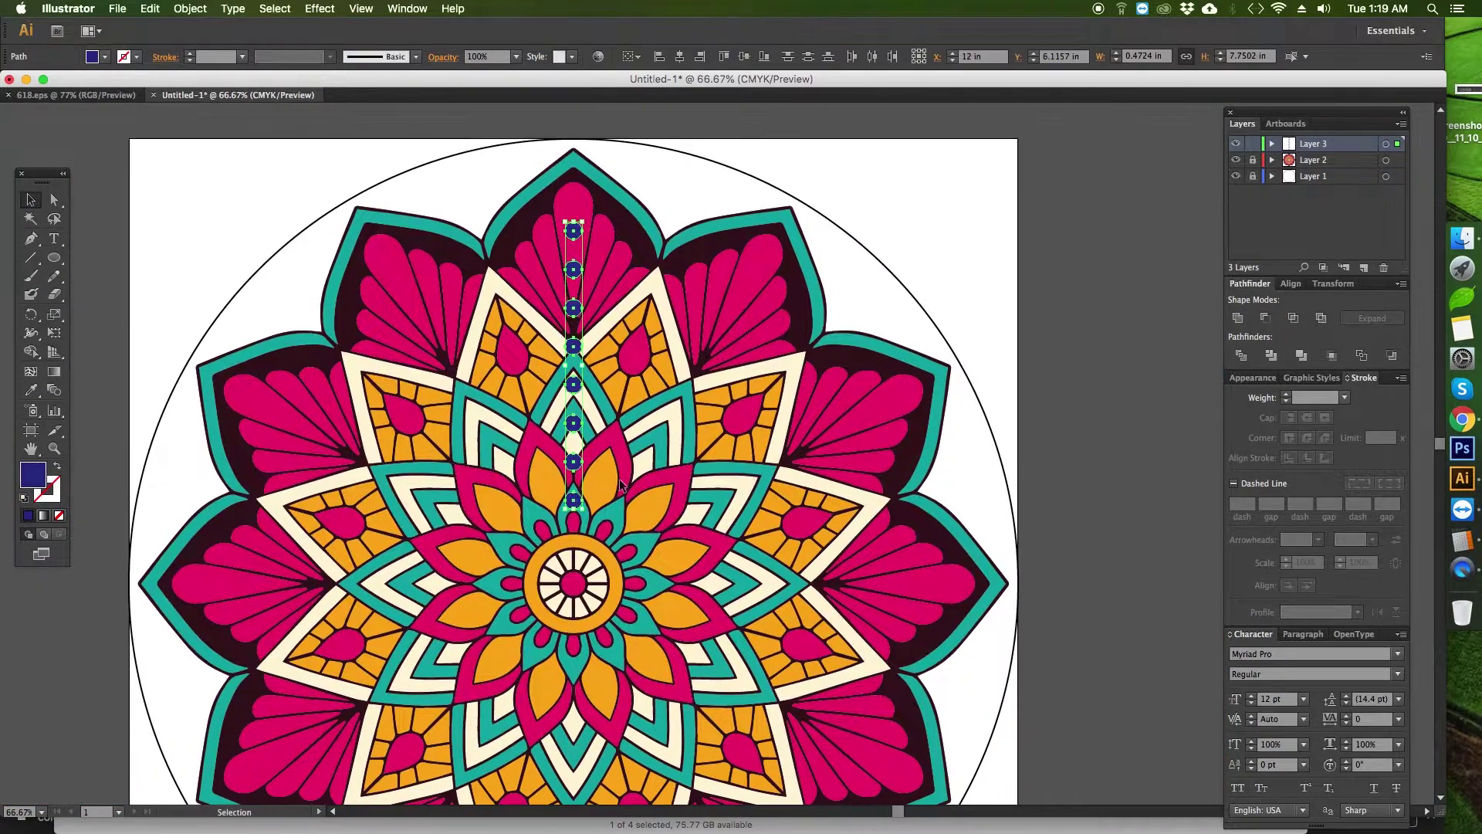
right_click(579, 503)
key("Escape")
key("super+1")
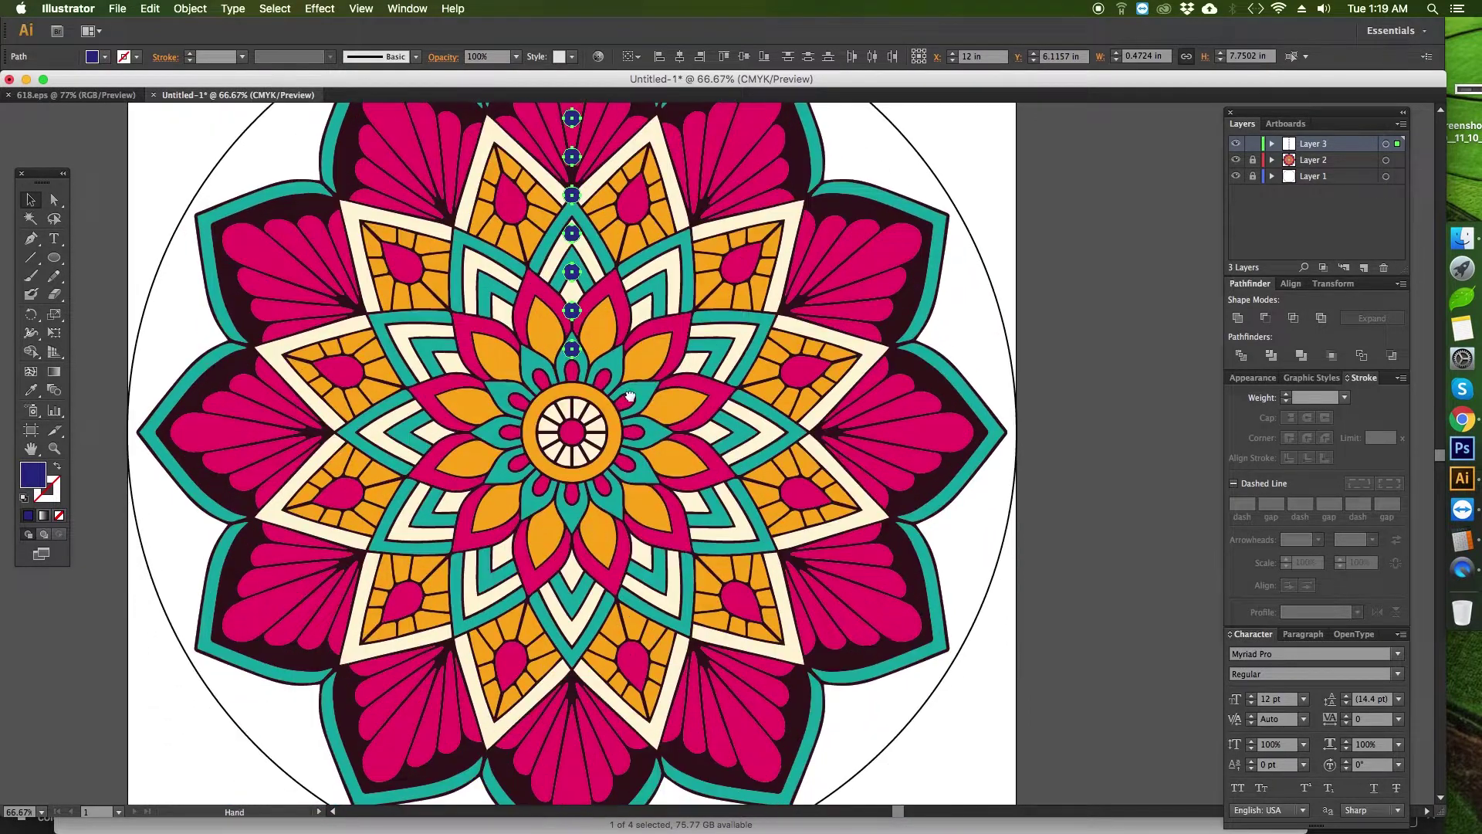
key("super+plus")
left_click_drag(520, 264, 598, 260)
left_click_drag(483, 220, 484, 677)
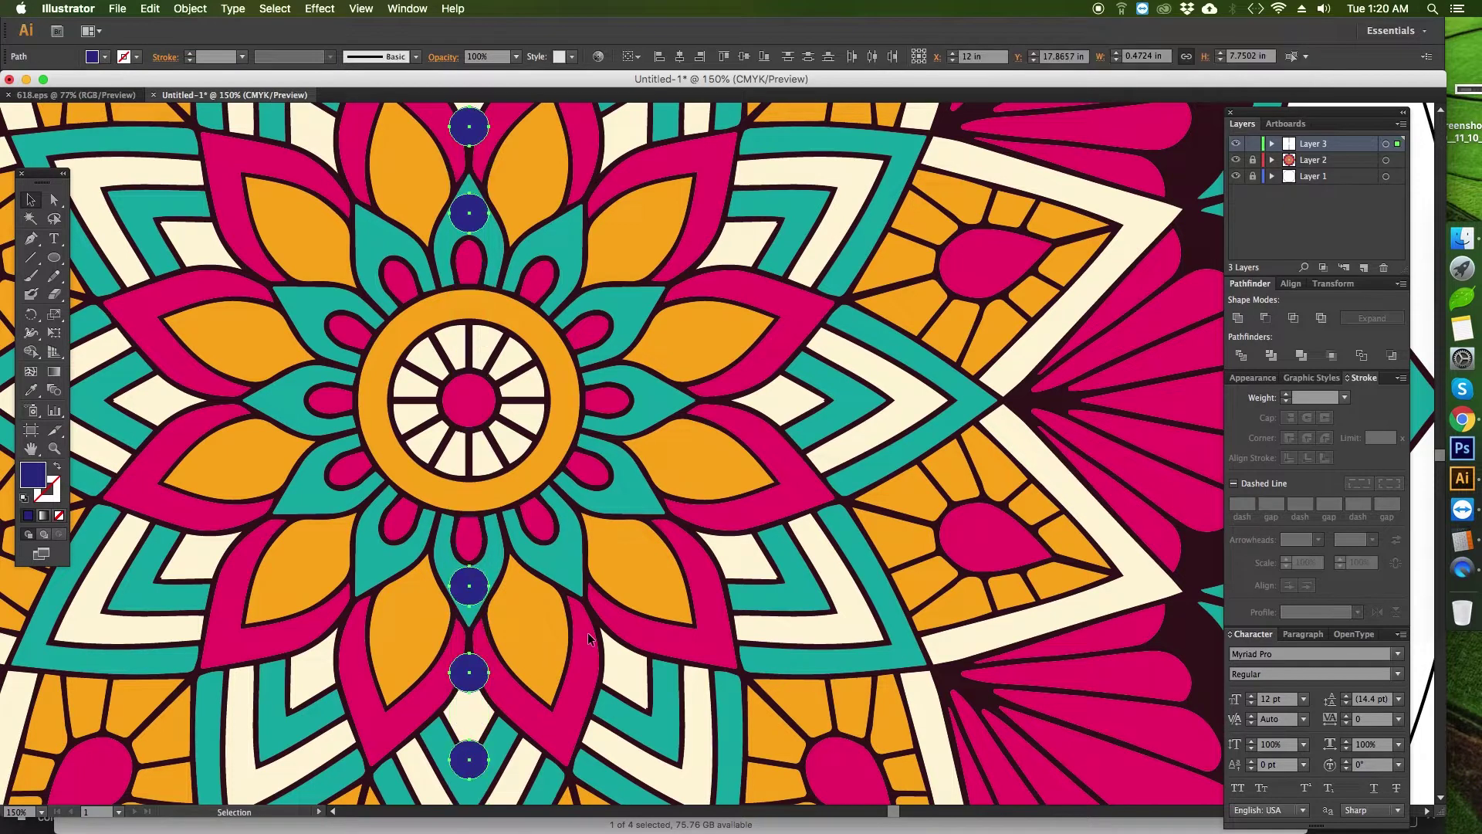
Step: Create a copy of both blue circle columns together, rotated by 15° about the mandala's center
right_click(469, 592)
mouse_move(547, 775)
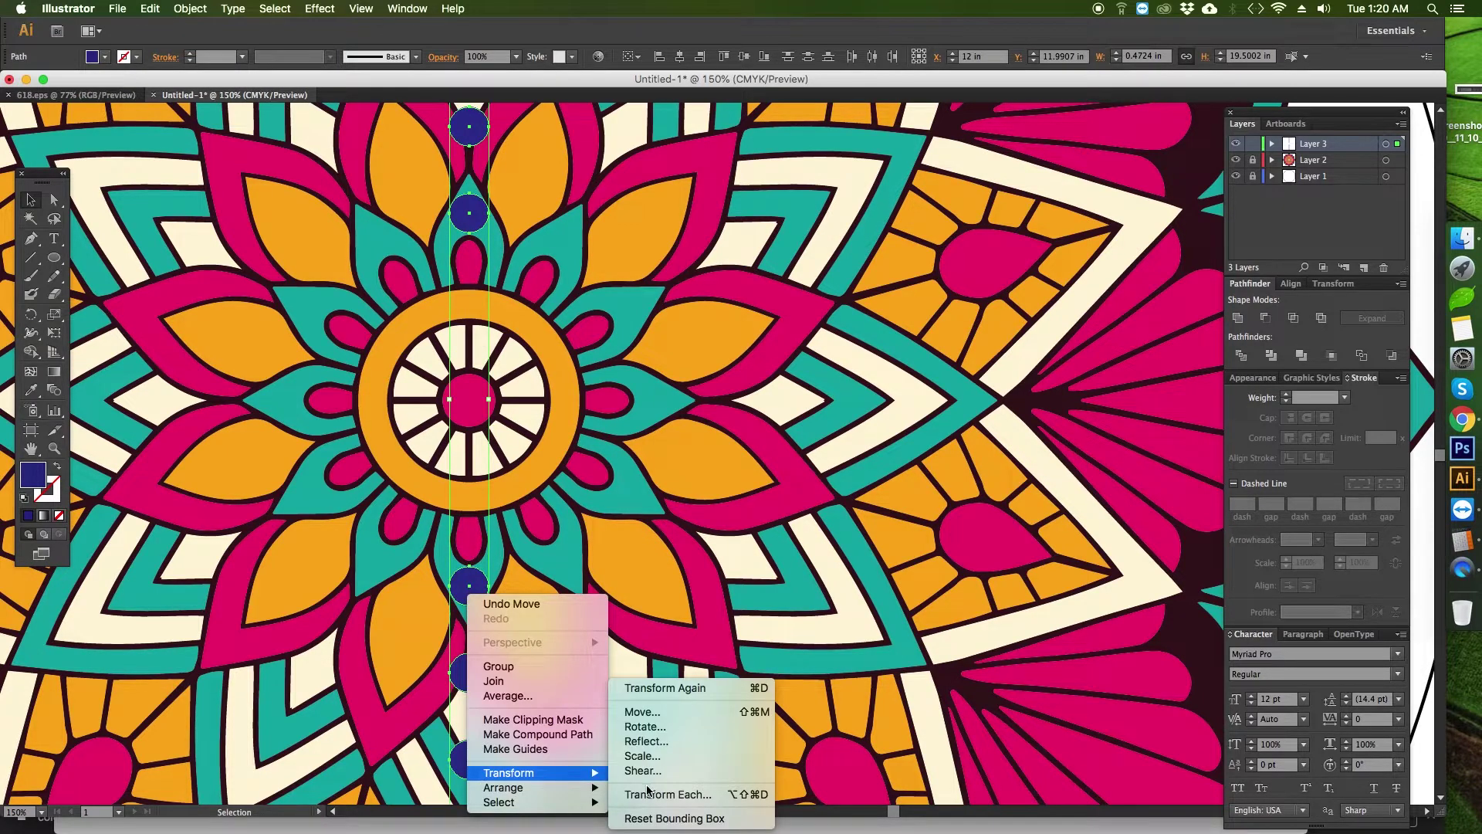
left_click(667, 727)
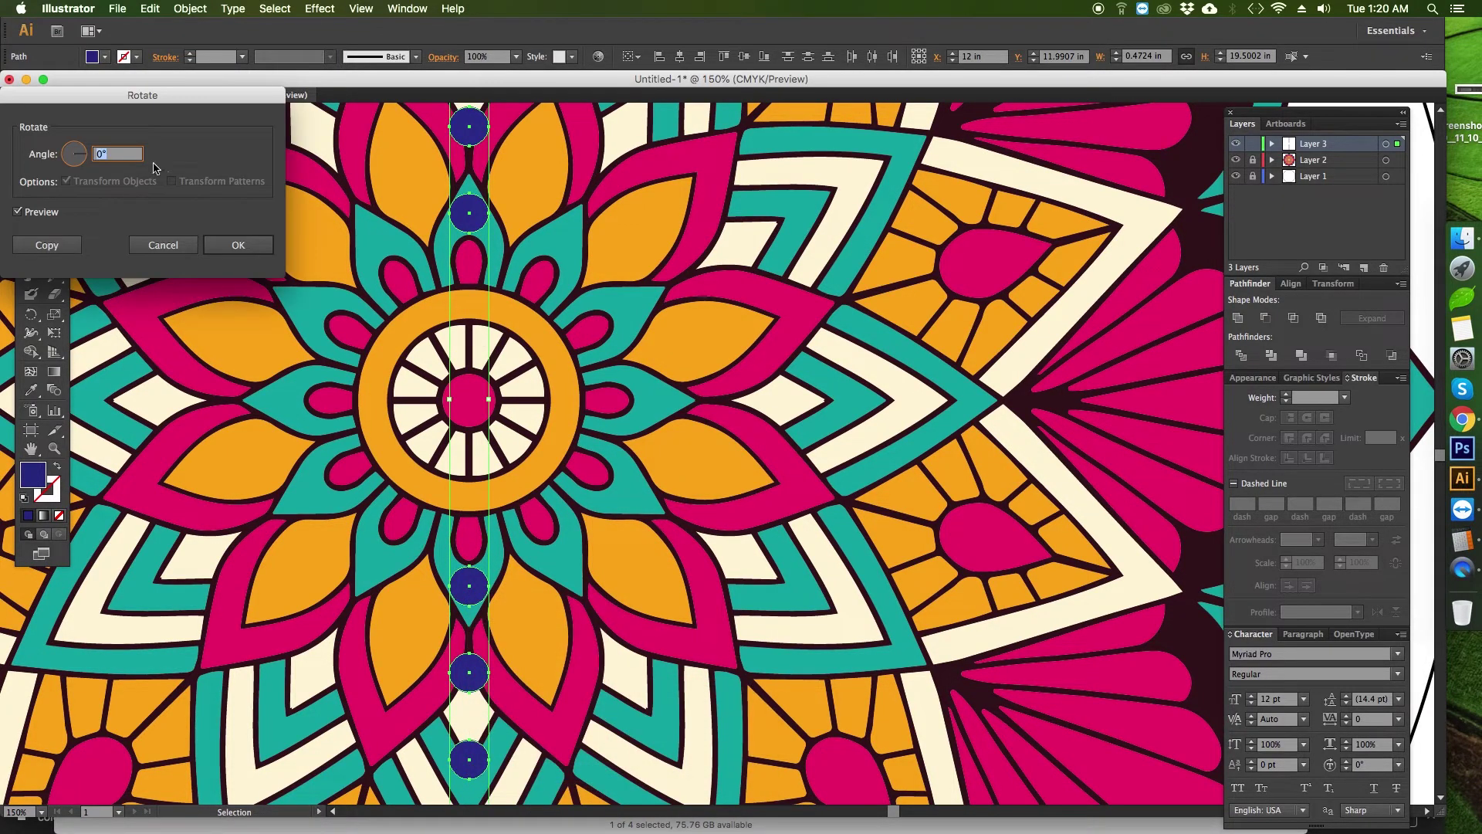
left_click(54, 247)
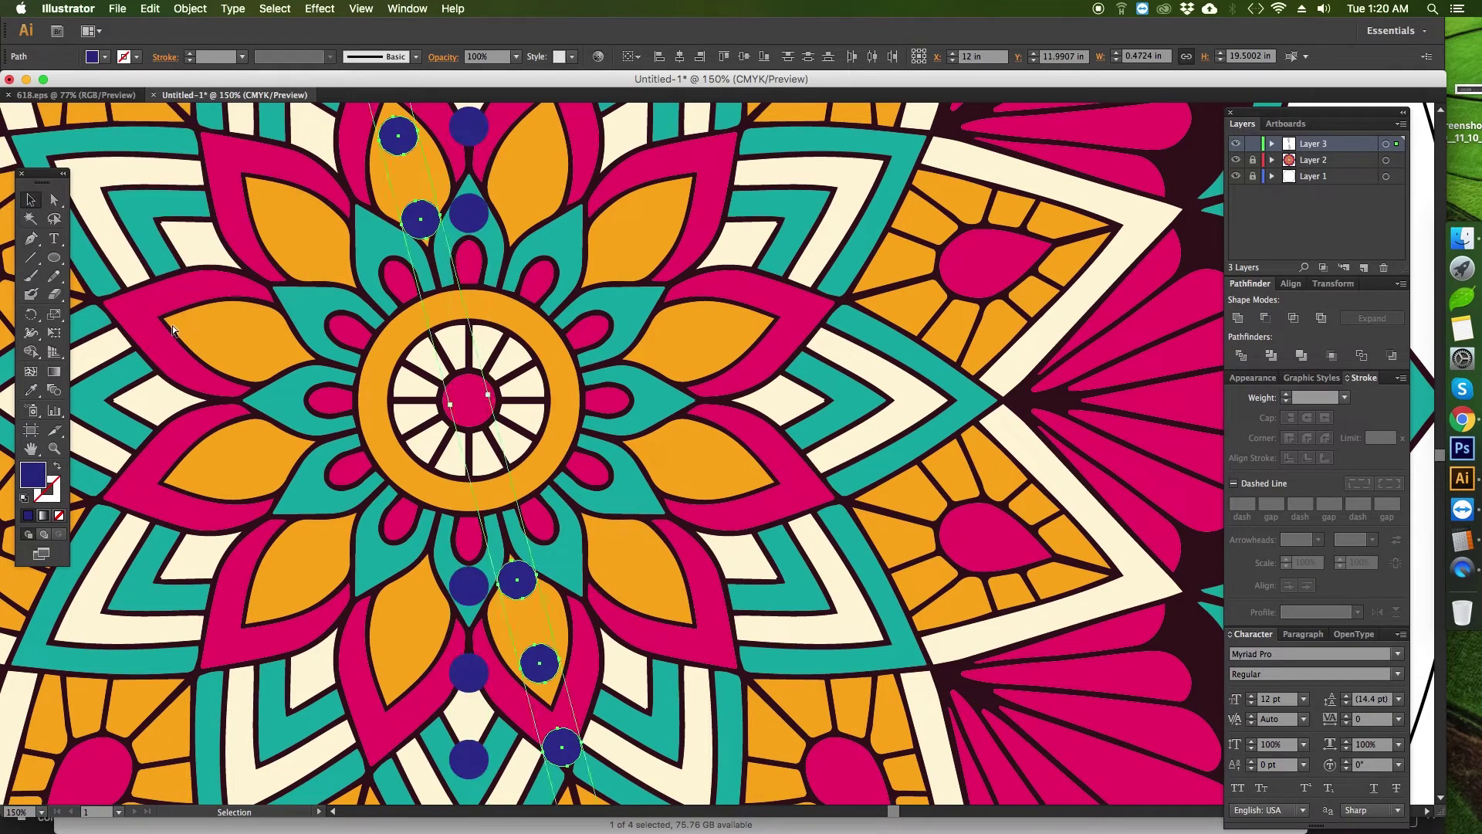
Step: Repeat the rotated copy of the respaced circle row until the circles go all the way around the mandala
key("ctrl+d")
key("ctrl+d")
key("ctrl+d")
key("ctrl+d")
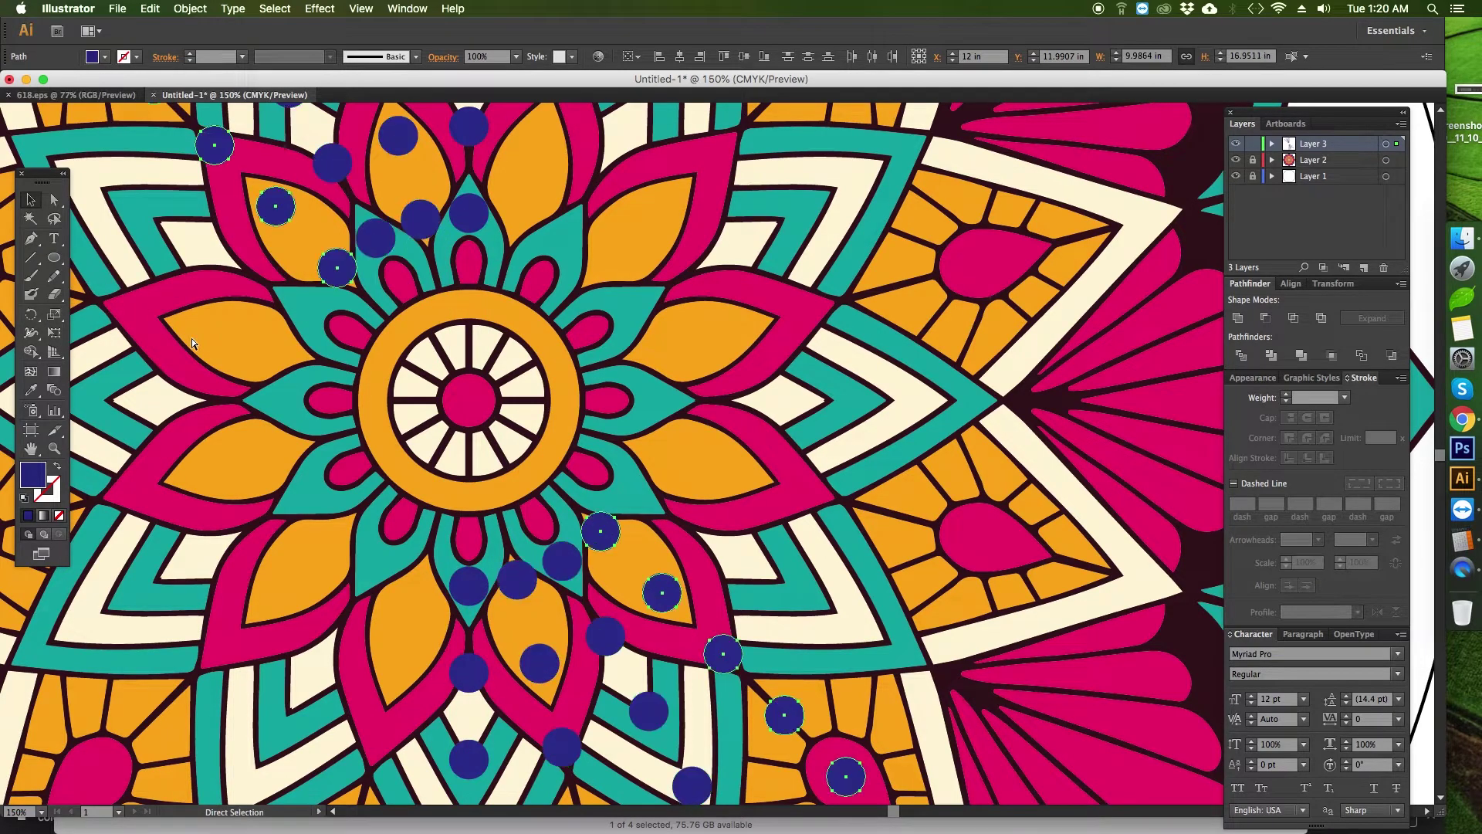
key("ctrl+d")
key("ctrl+d")
key("ctrl+d")
key("ctrl+d")
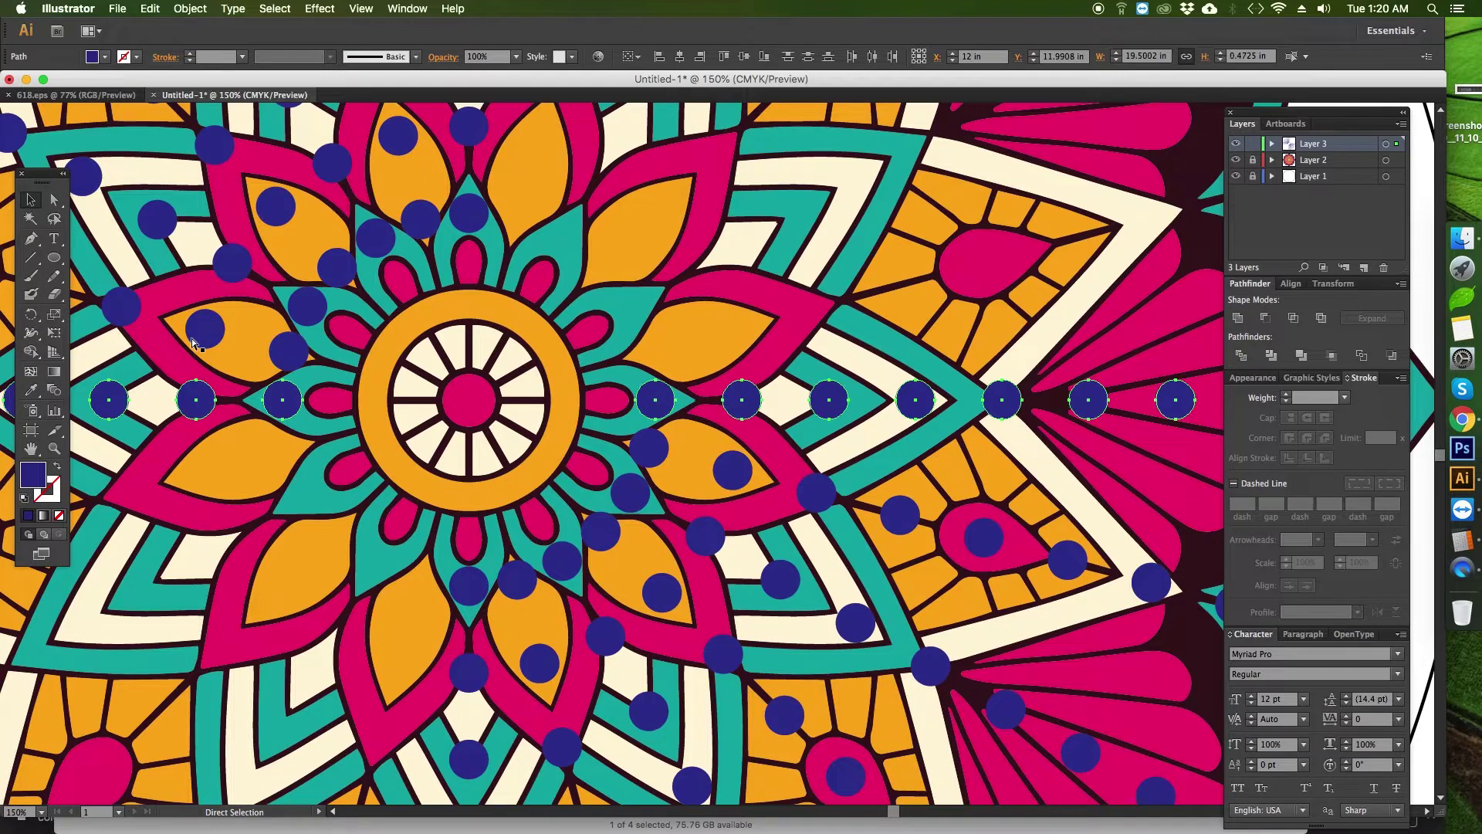
key("ctrl+d")
key("ctrl+d")
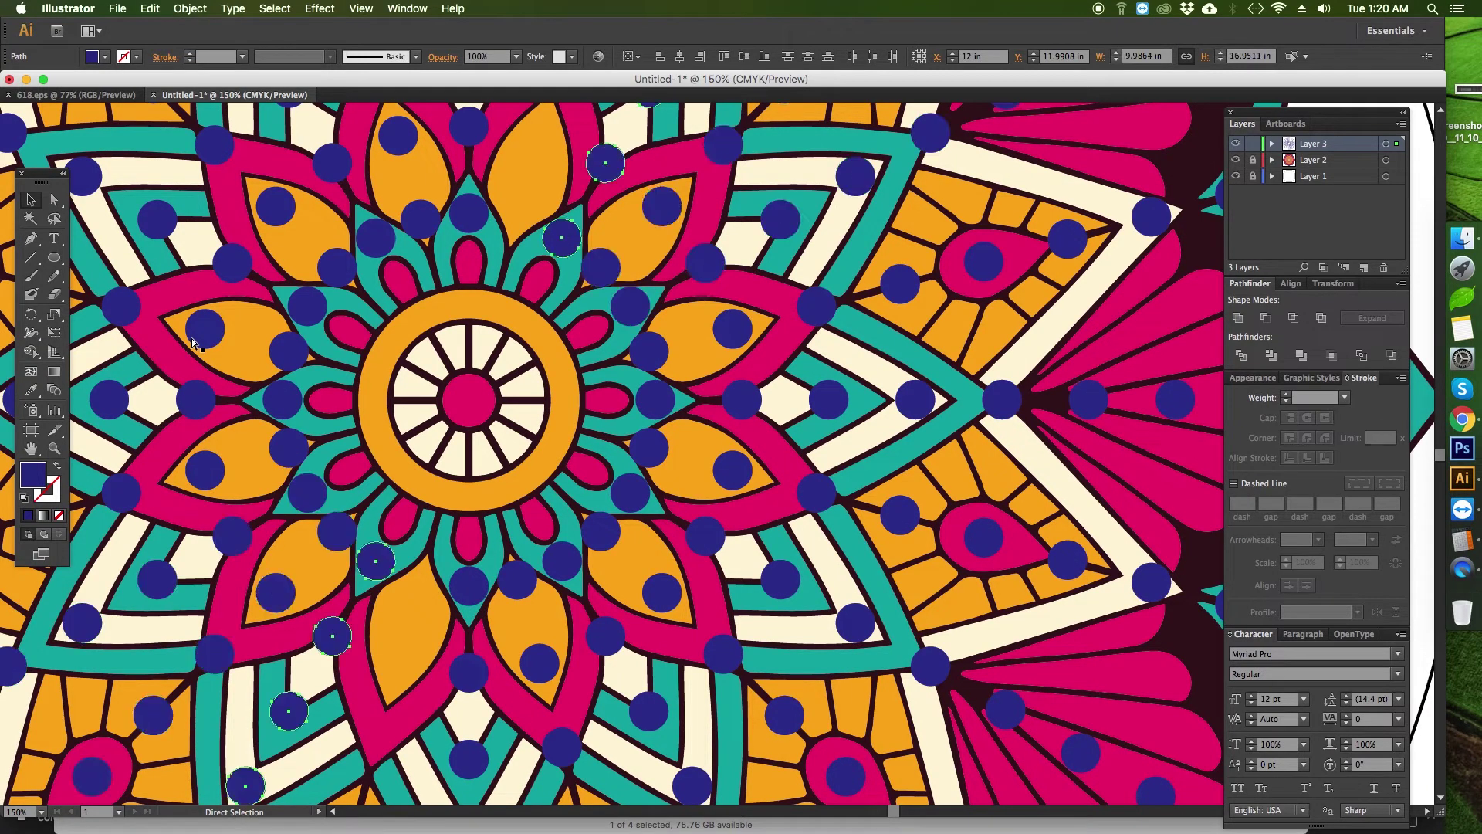
key("super+minus")
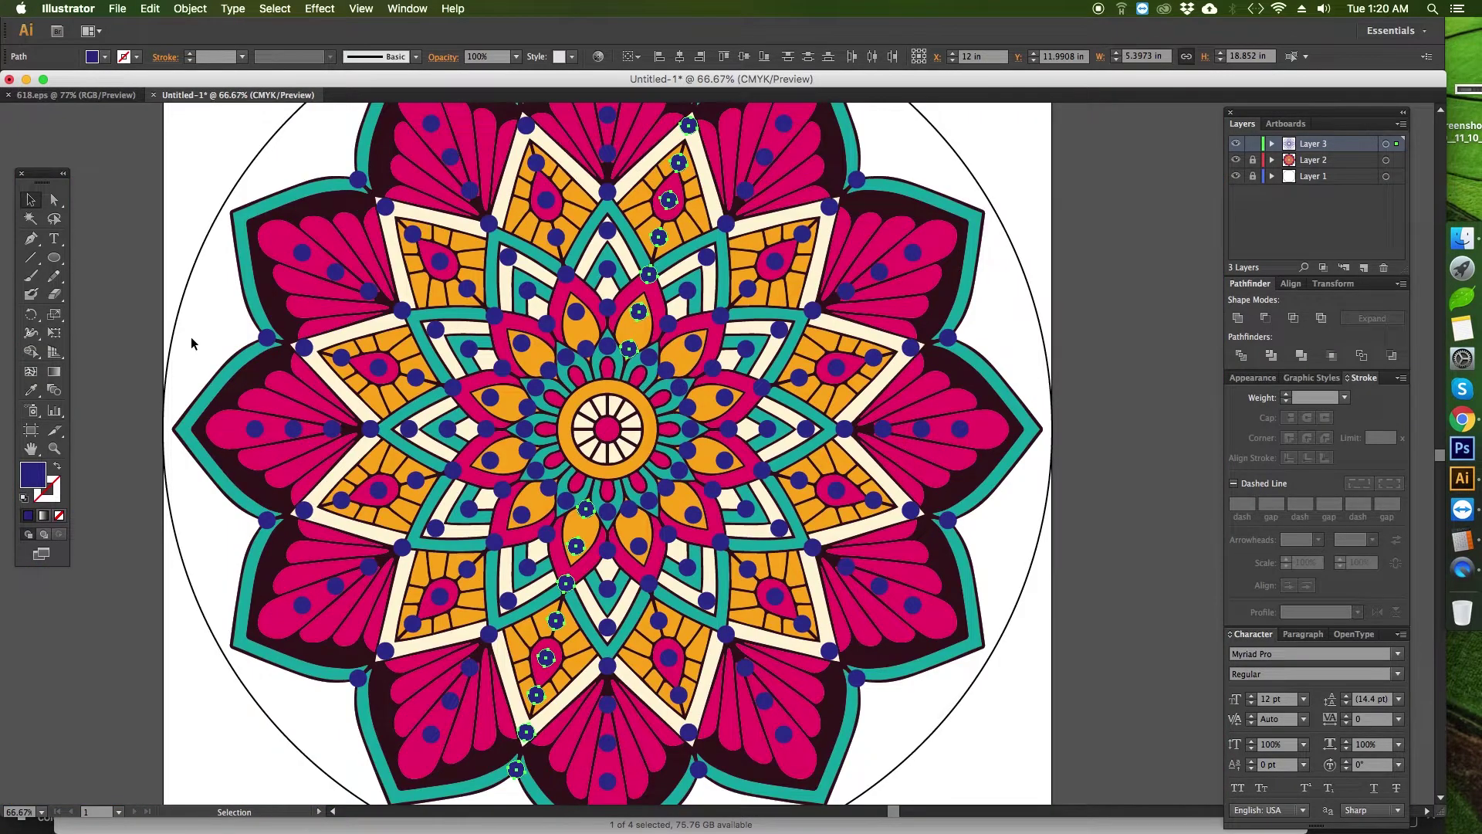
key("space")
left_click_drag(222, 355, 141, 413)
Step: Deselect the circles, lock Layer 3, and unlock Layer 2 as the active layer
key("super+a")
left_click(703, 246)
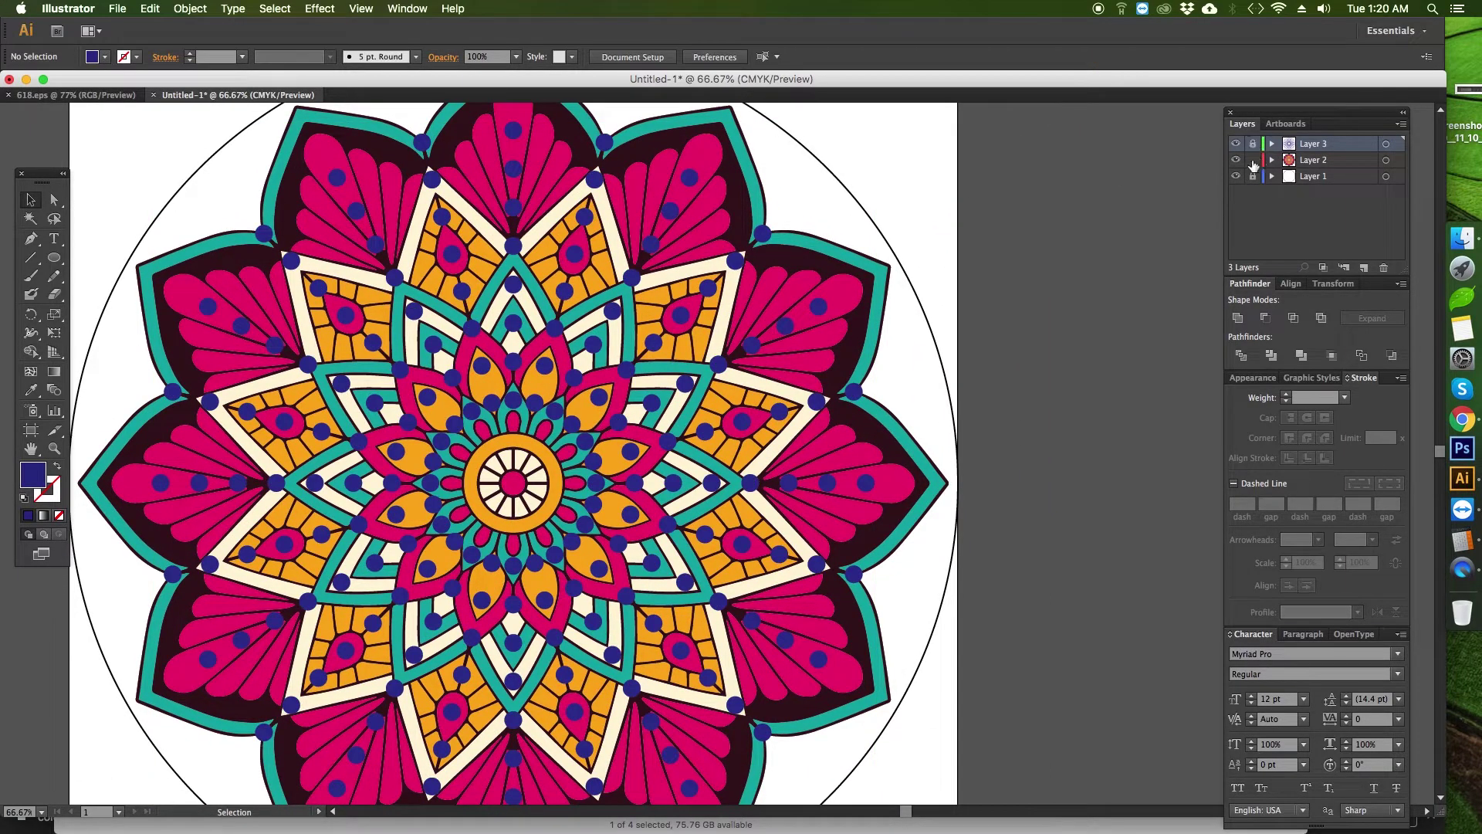
left_click(1311, 160)
Step: Set the opacity of the mandala artwork on Layer 2 to 50% and deselect it
key("super+a")
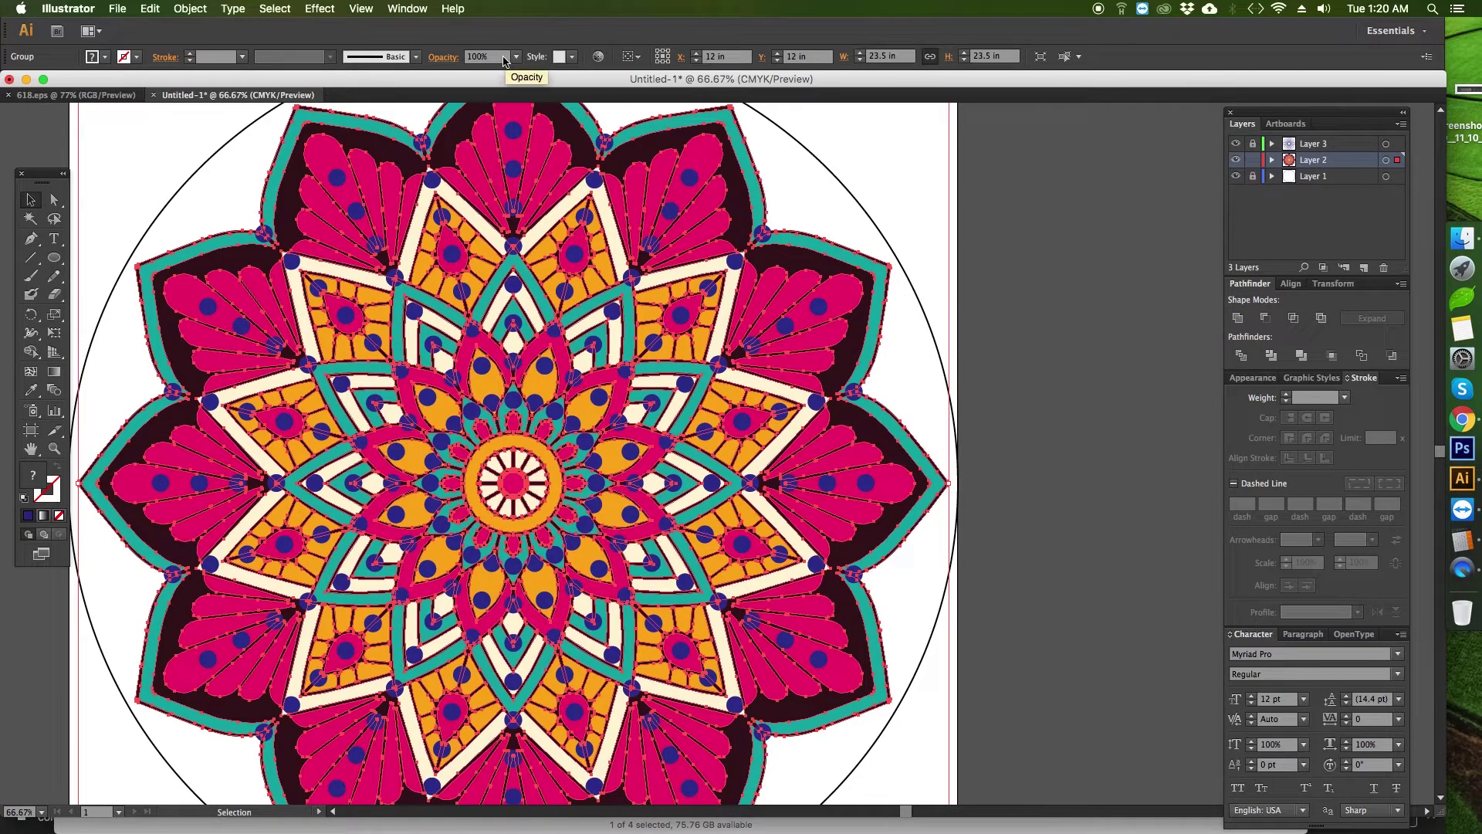
key("Return")
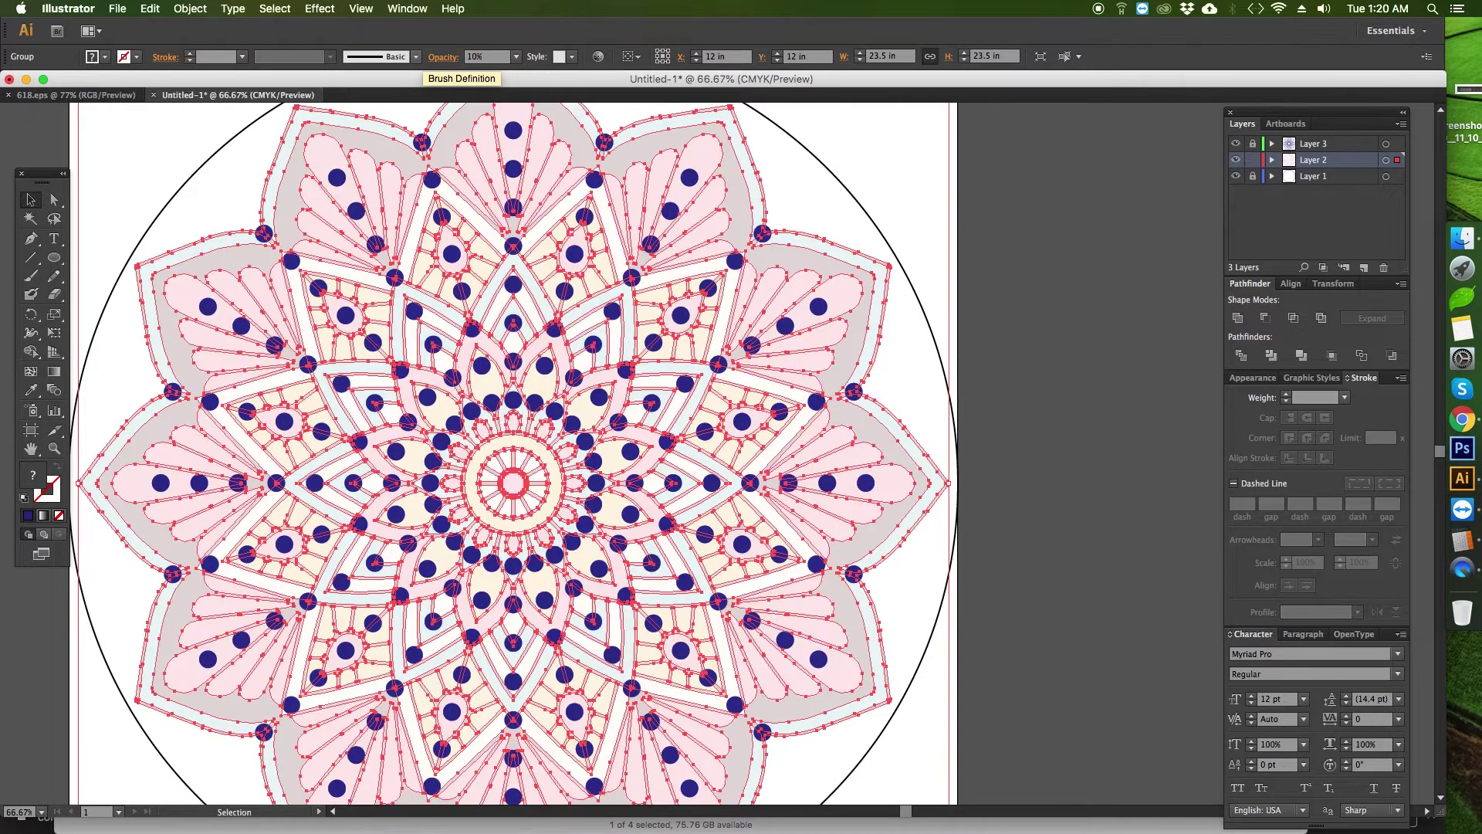
left_click_drag(500, 57, 434, 61)
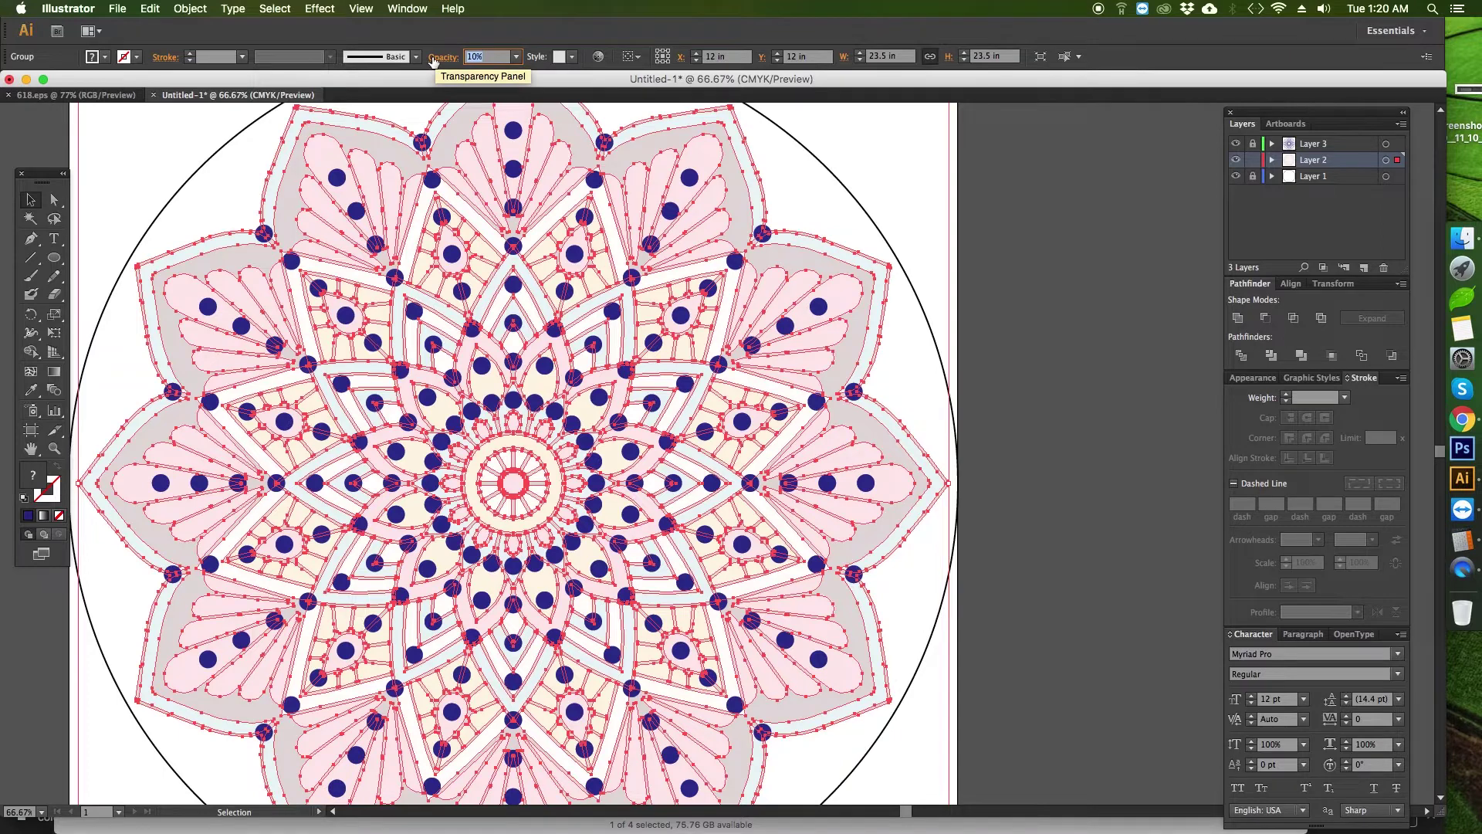
type("50")
key("Return")
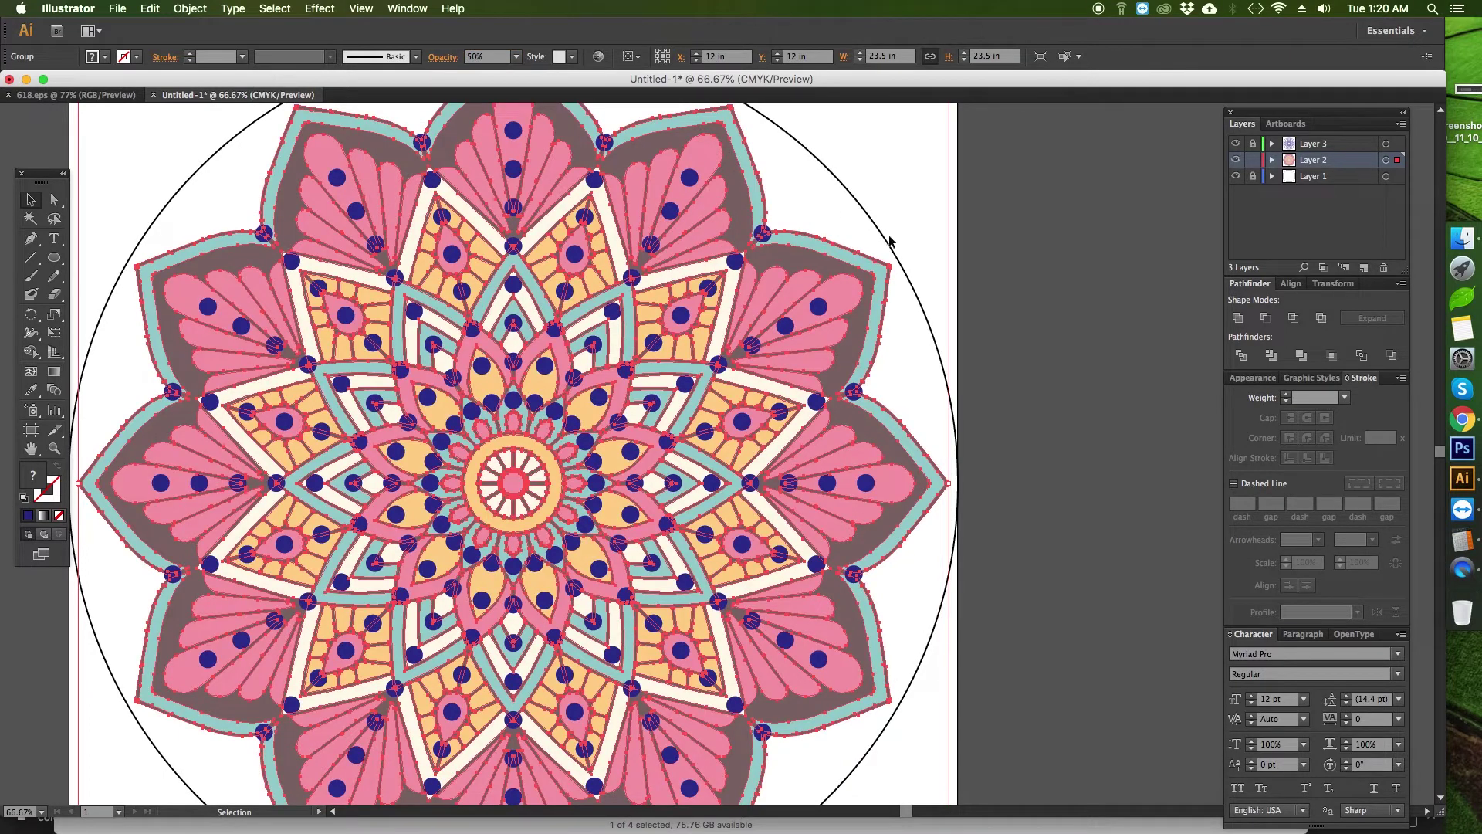
left_click(984, 272)
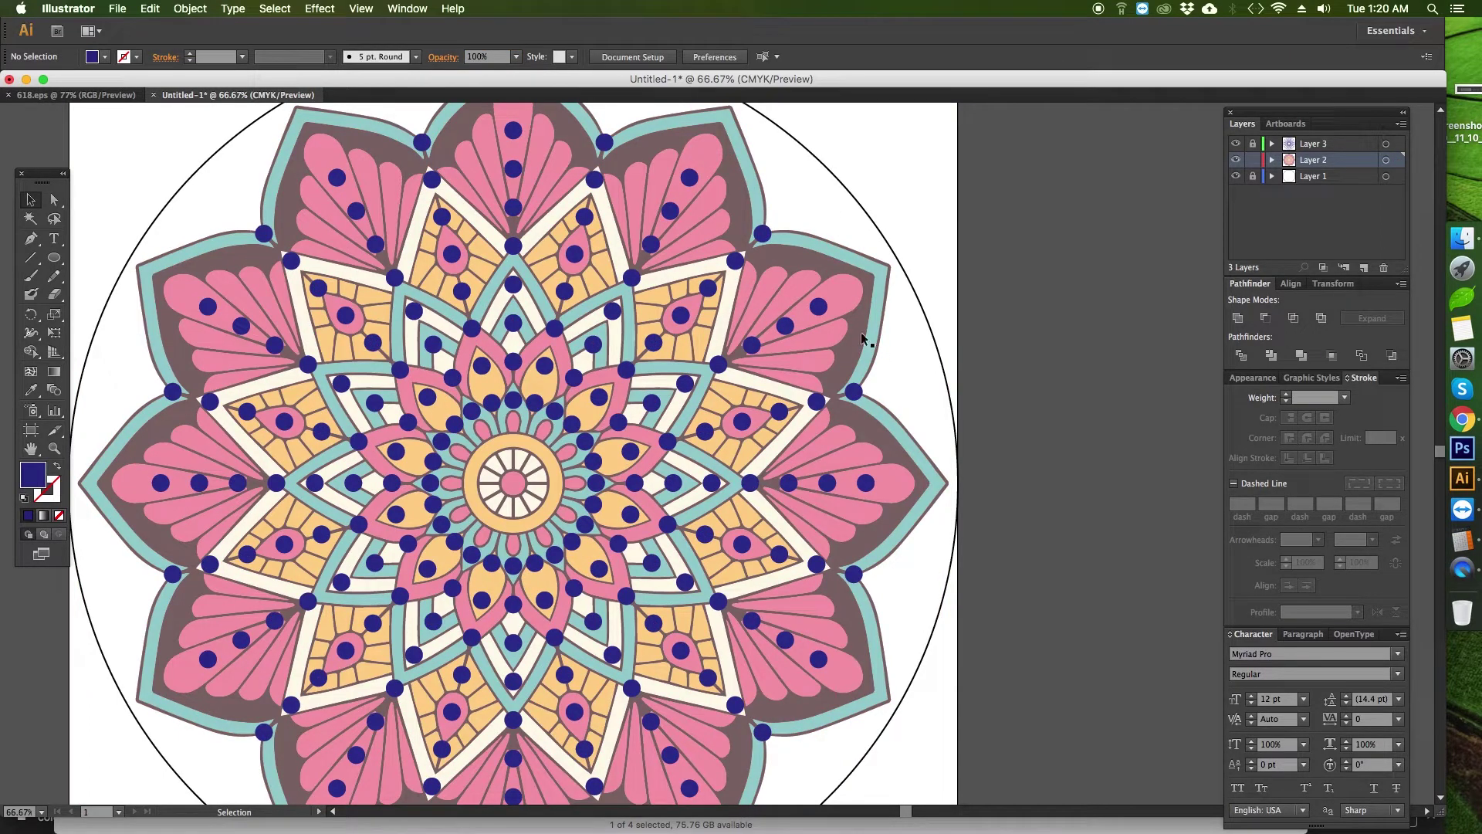
left_click_drag(466, 445, 467, 446)
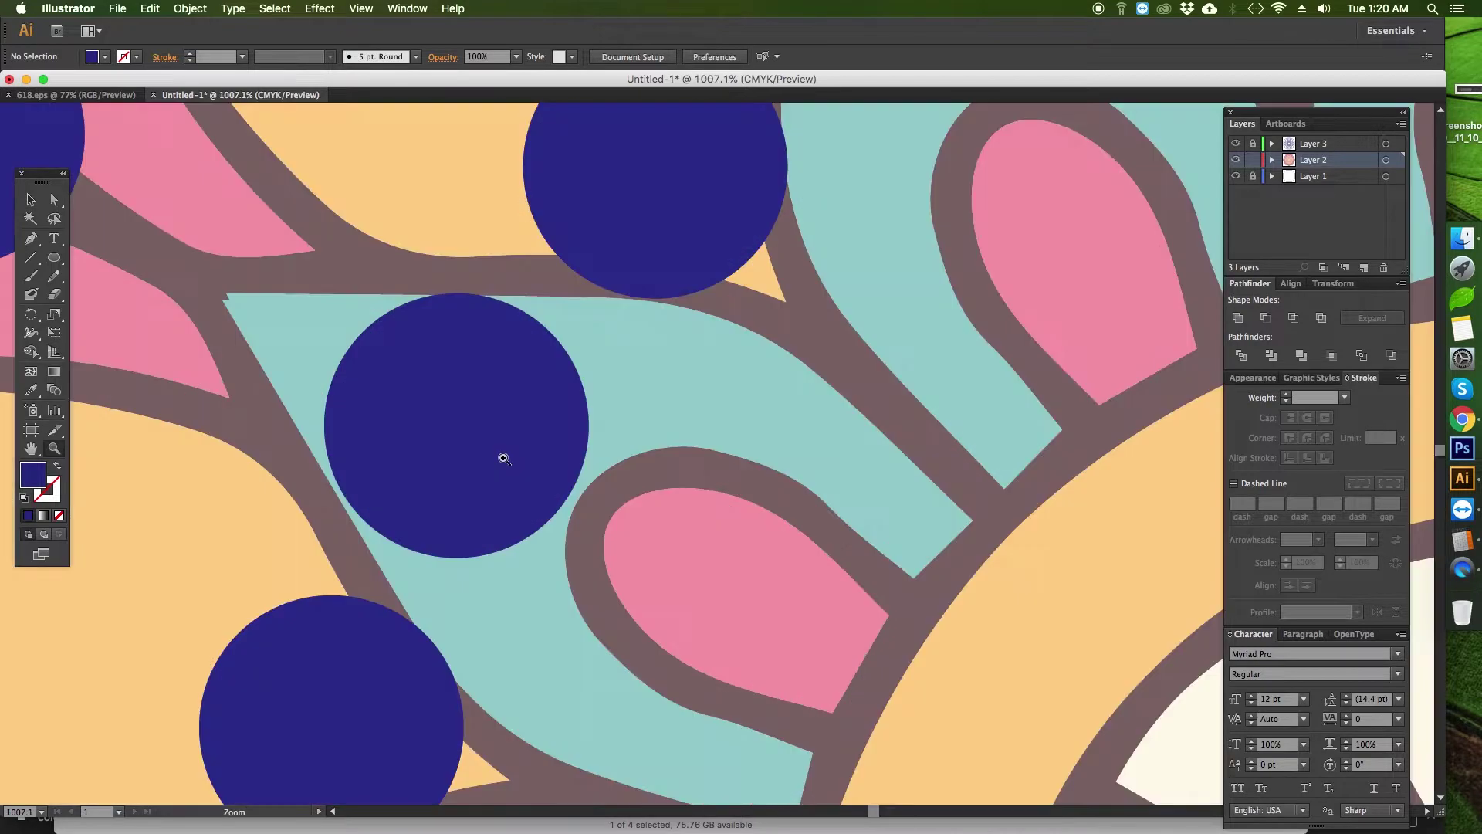